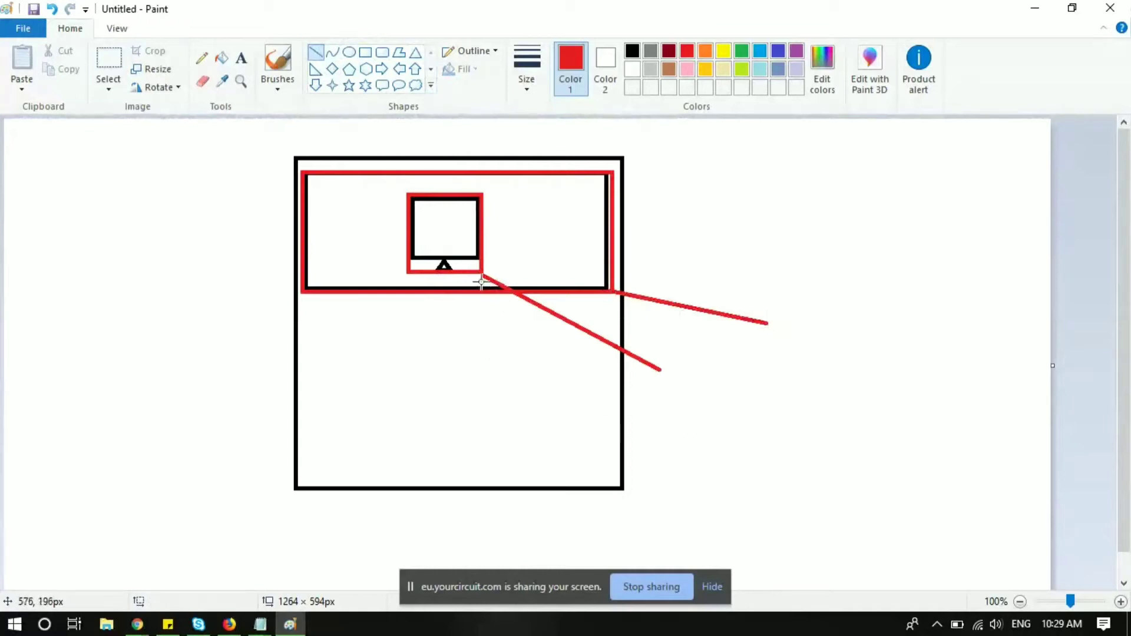
# Step: Place an empty Paint text box beside the lower red line's end, then switch to the Circuit browser window
pyautogui.click(242, 58)
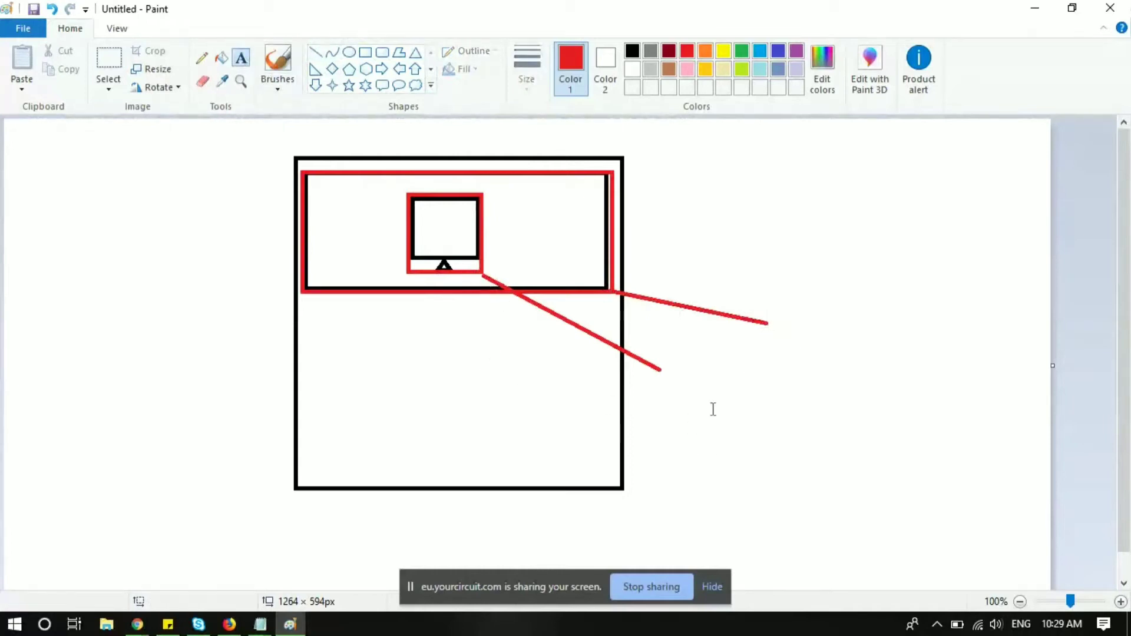
pyautogui.moveTo(669, 365); pyautogui.dragTo(731, 399)
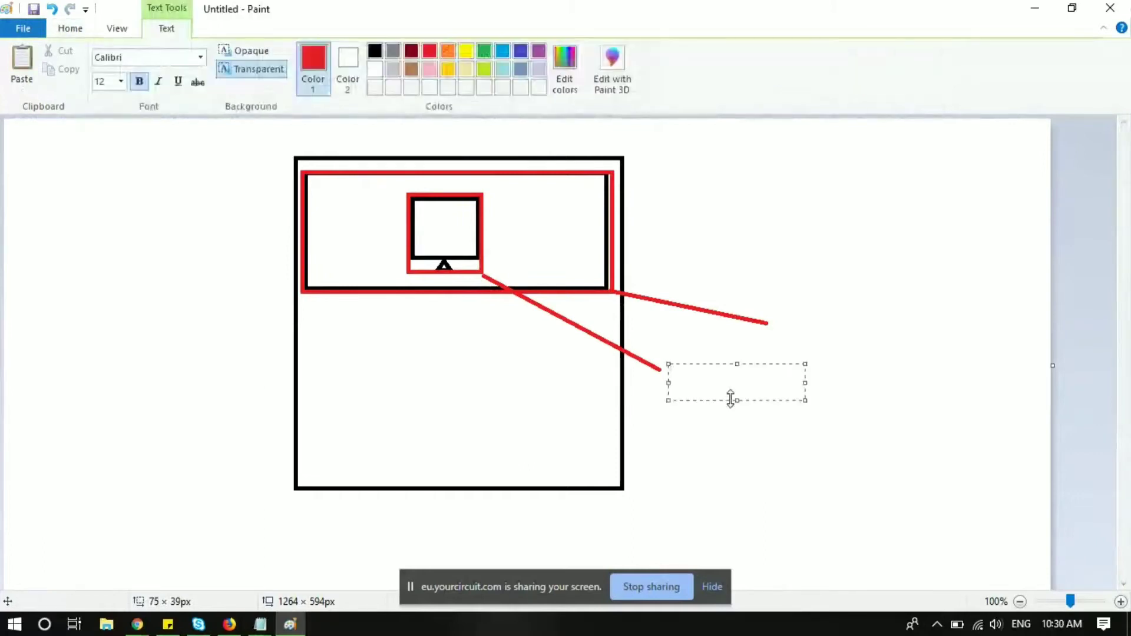
pyautogui.hotkey('alt', 'Tab')
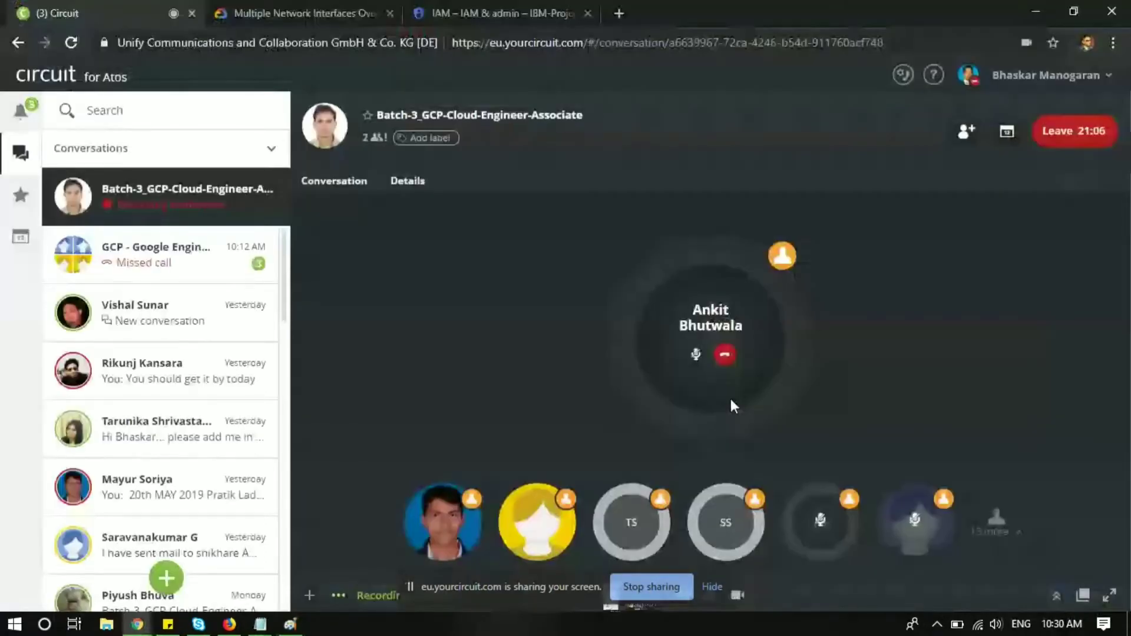
# Step: Check the Task8 'Network Tag' note in the GCP Theory notes, then return to Paint
pyautogui.hotkey('alt', 'Tab')
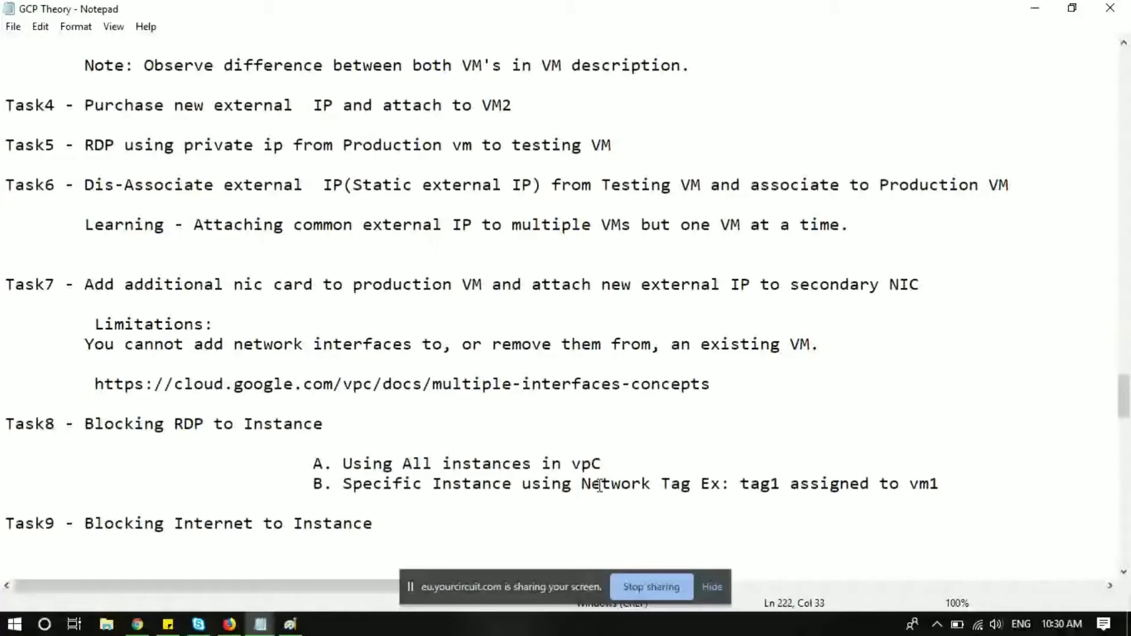
pyautogui.moveTo(583, 485); pyautogui.dragTo(691, 484)
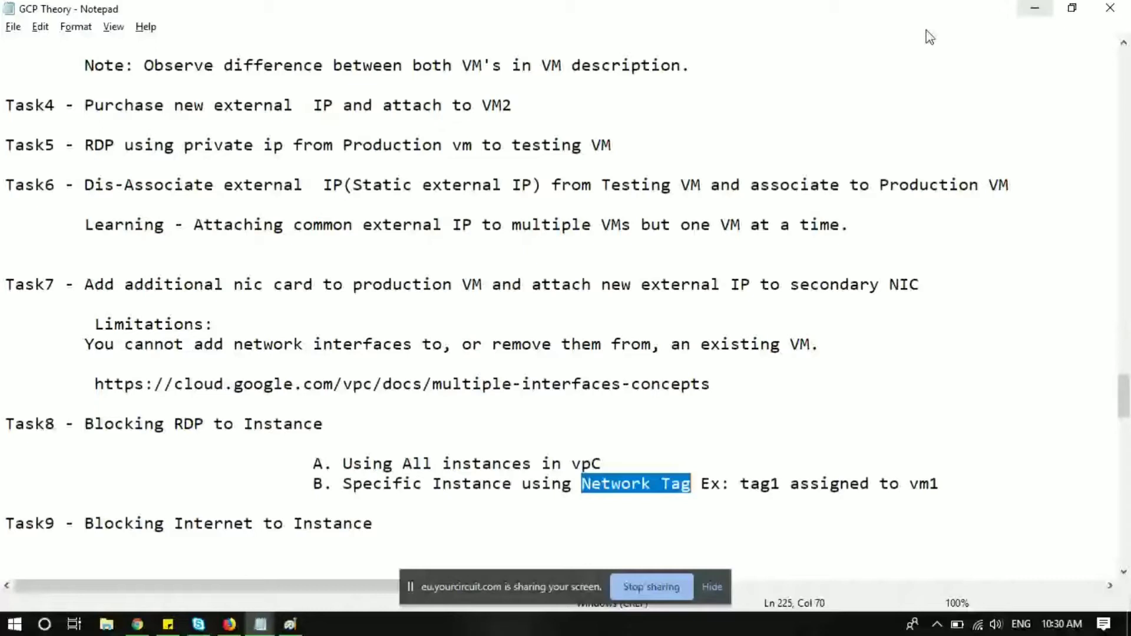
pyautogui.click(704, 439)
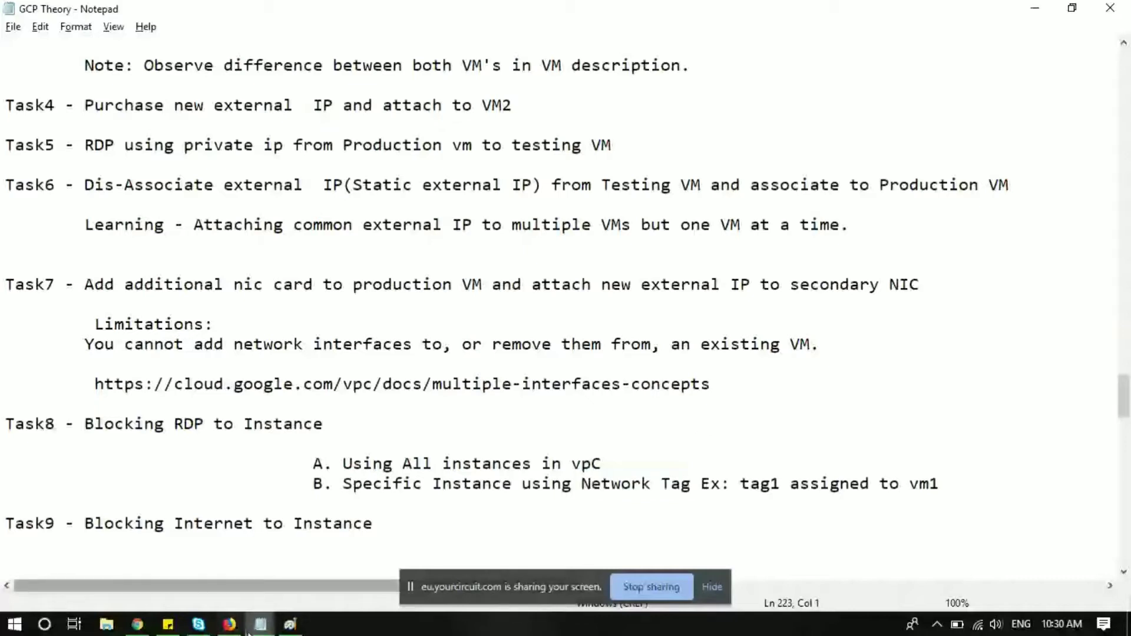
pyautogui.click(290, 624)
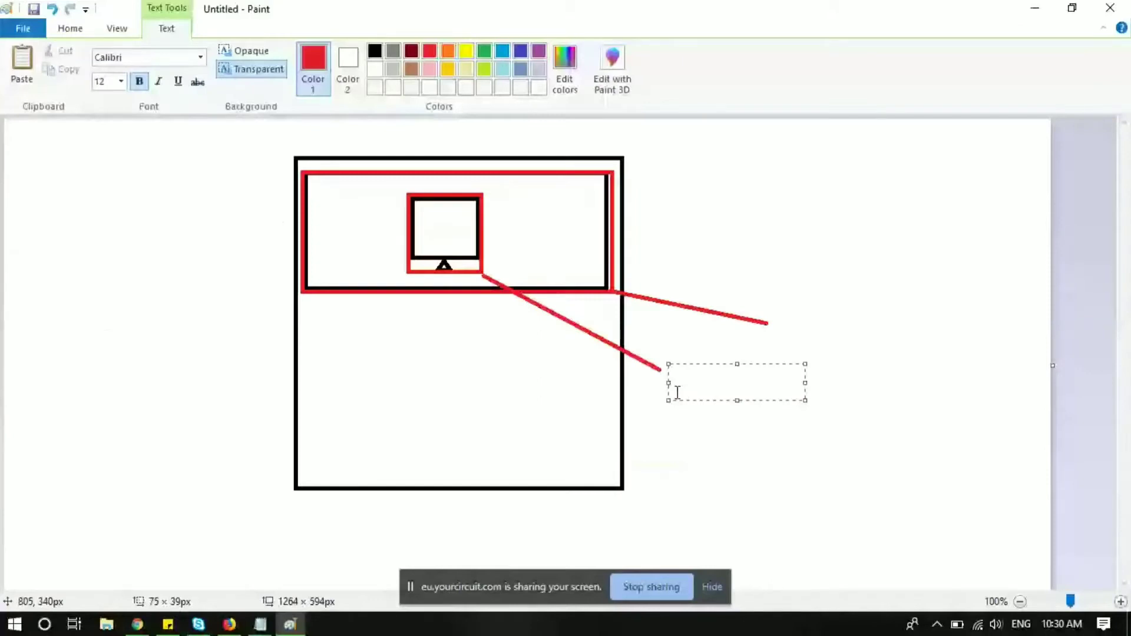
# Step: Label the lower red line 'Firewall@VM level' and the upper red line 'Firewall@Subnet level'
pyautogui.write('Firewall@VM level')
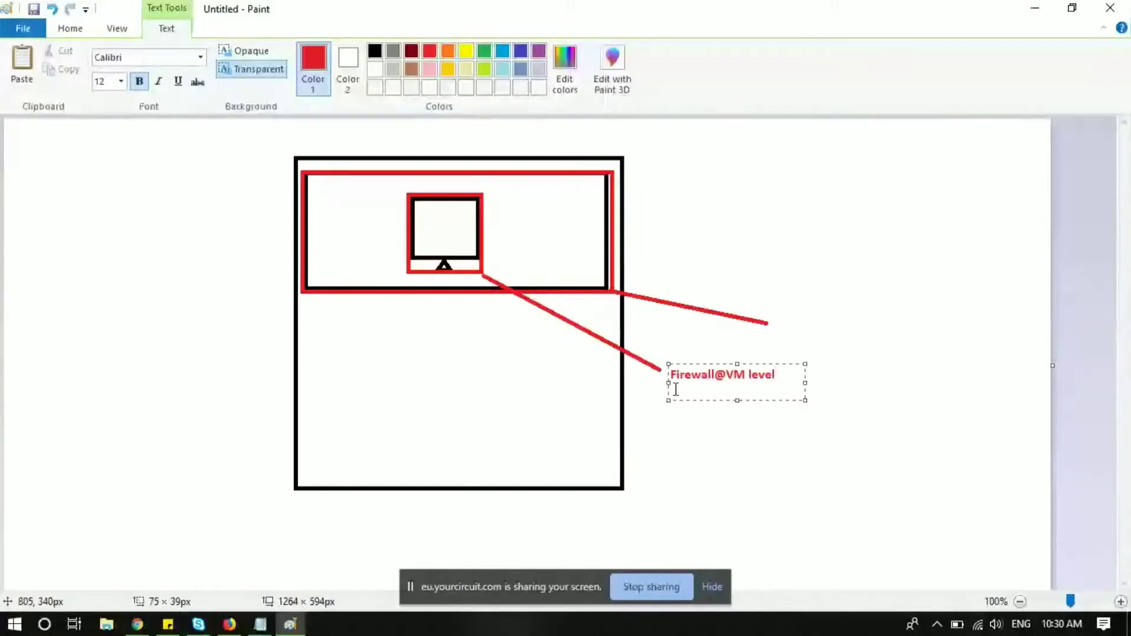
pyautogui.click(796, 299)
pyautogui.moveTo(779, 320); pyautogui.dragTo(842, 339)
pyautogui.write('Firewall')
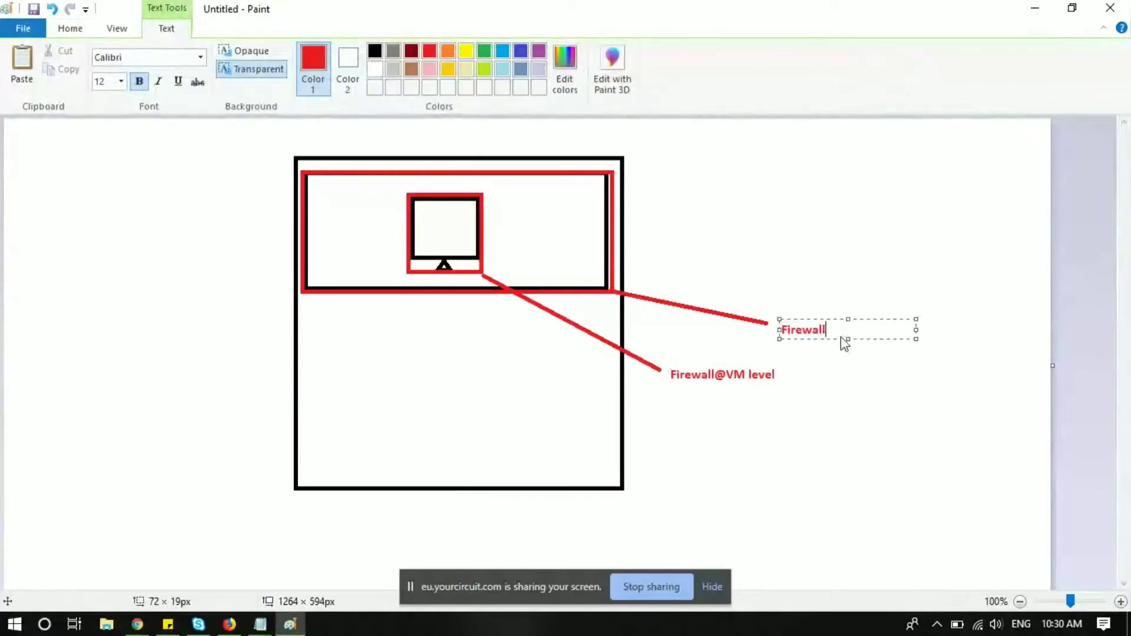
pyautogui.write('@Subnet level')
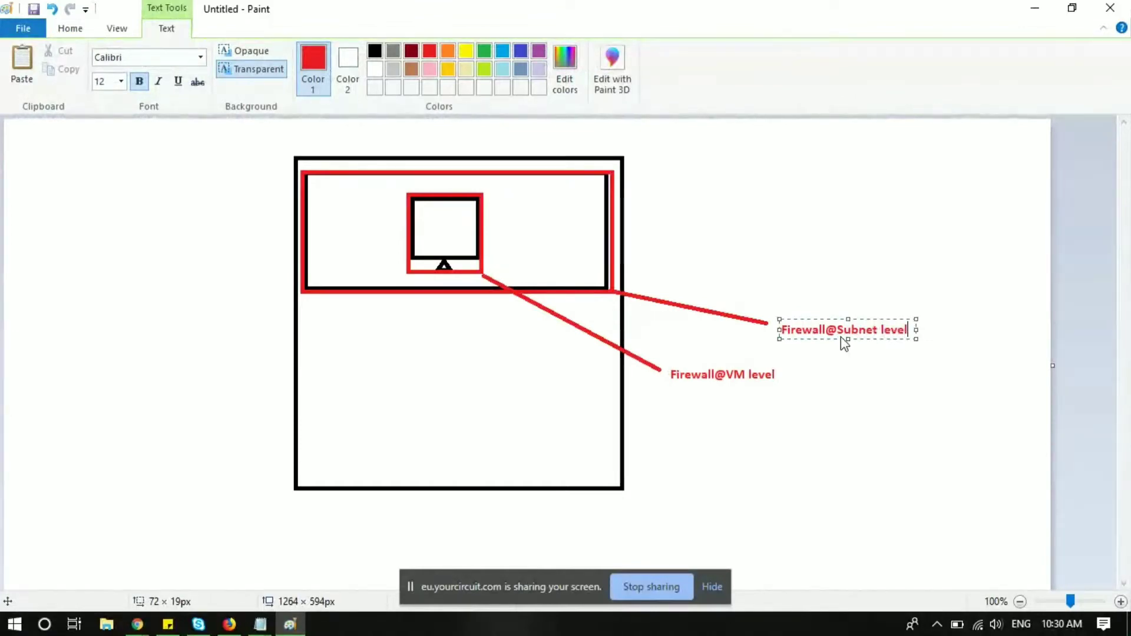
pyautogui.click(691, 433)
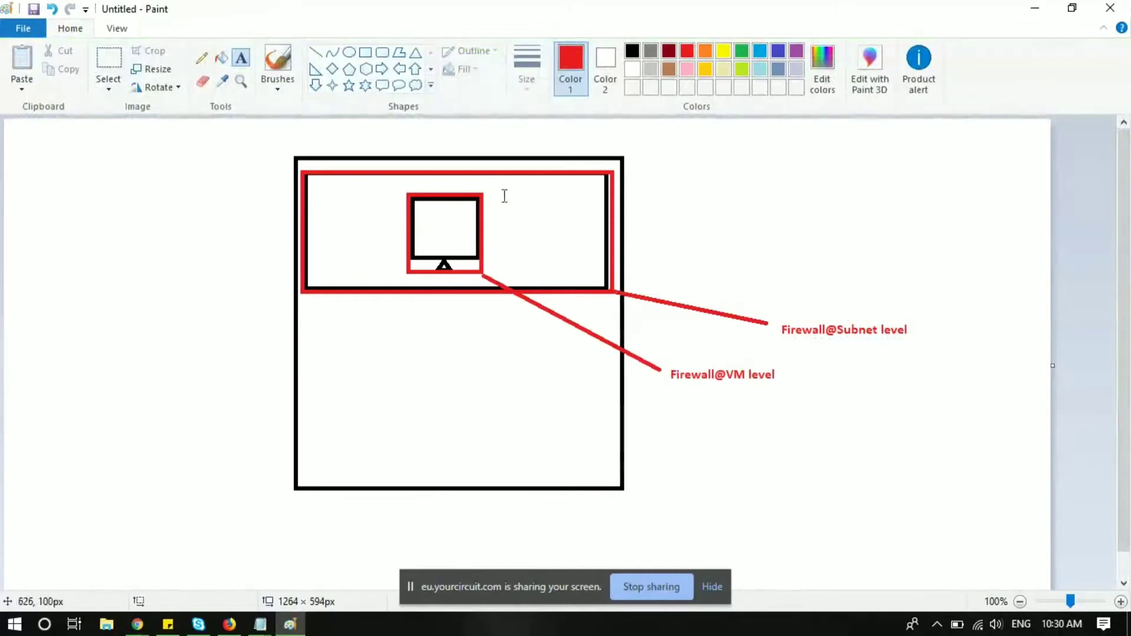
# Step: With the red brush, draw a left-pointing arrow, circles at the subnet and monitor edges, and a tick
pyautogui.click(277, 61)
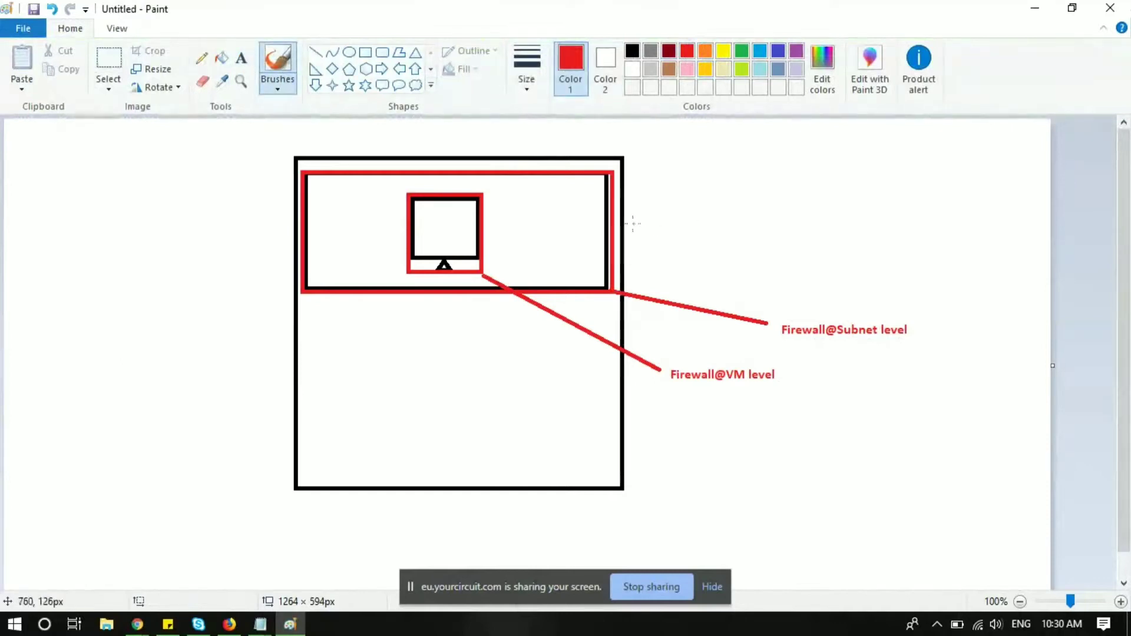
pyautogui.moveTo(915, 209)
pyautogui.mouseDown()
pyautogui.moveTo(674, 212)
pyautogui.moveTo(700, 224)
pyautogui.mouseUp()
pyautogui.moveTo(627, 204)
pyautogui.mouseDown()
pyautogui.moveTo(584, 206)
pyautogui.moveTo(608, 232)
pyautogui.moveTo(635, 204)
pyautogui.mouseUp()
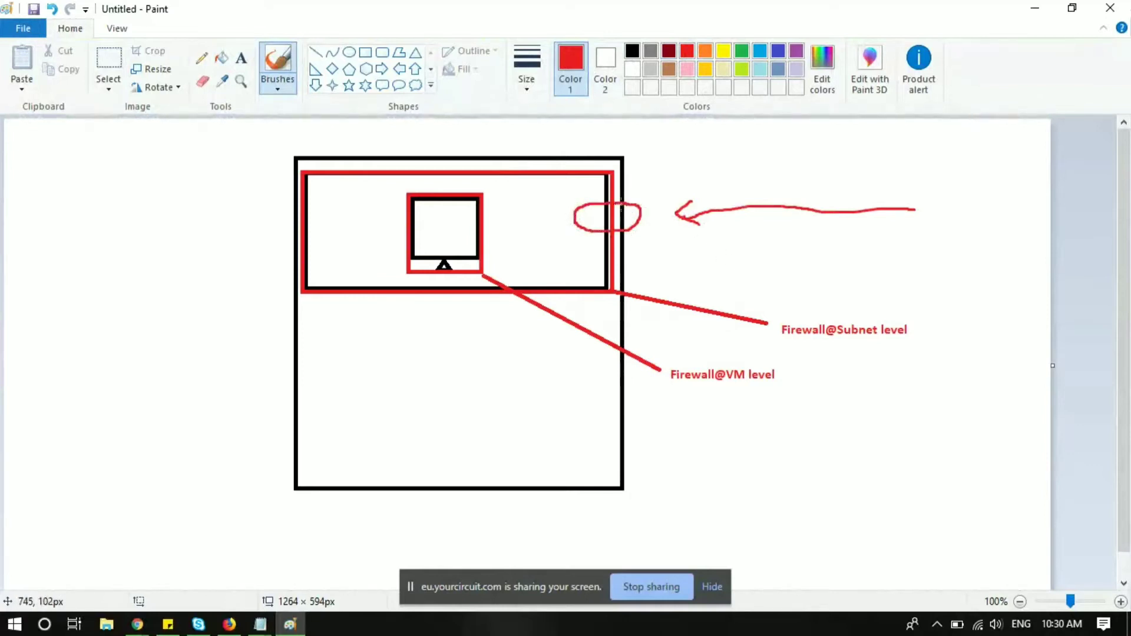
pyautogui.moveTo(497, 217)
pyautogui.mouseDown()
pyautogui.moveTo(462, 215)
pyautogui.moveTo(508, 218)
pyautogui.moveTo(489, 213)
pyautogui.mouseUp()
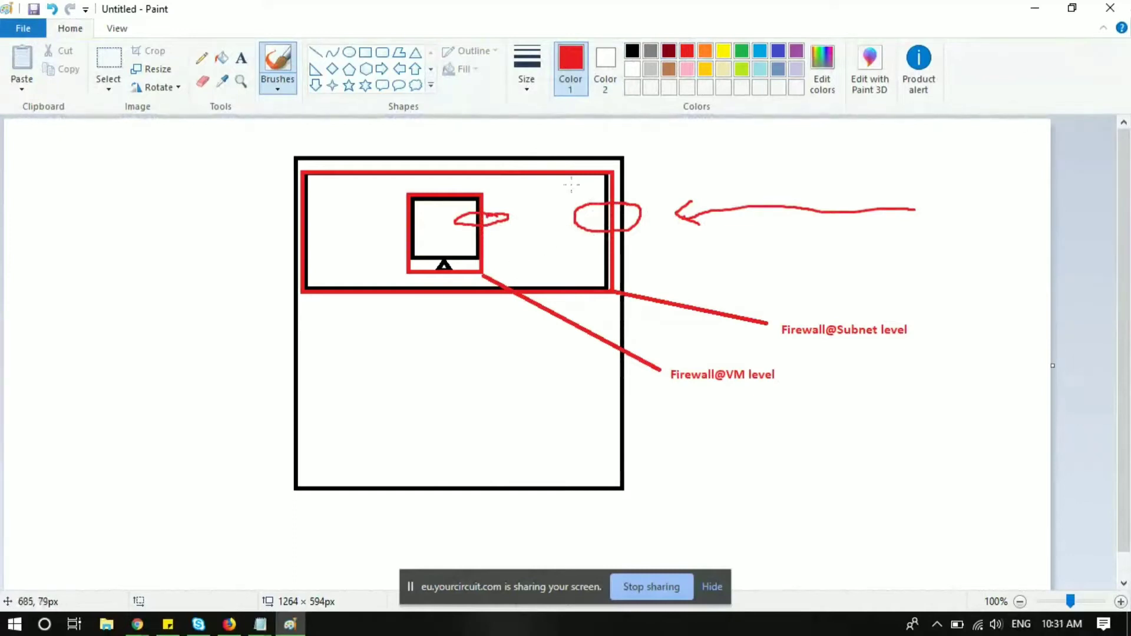
pyautogui.moveTo(570, 185); pyautogui.dragTo(609, 169)
# Step: Draw a crossed symbol under the VM label and handwrite 'RDP (Ingress)' and 'Int (Egress)'
pyautogui.moveTo(705, 390)
pyautogui.mouseDown()
pyautogui.moveTo(698, 472)
pyautogui.moveTo(725, 395)
pyautogui.mouseUp()
pyautogui.moveTo(679, 434)
pyautogui.mouseDown()
pyautogui.moveTo(741, 403)
pyautogui.moveTo(761, 406)
pyautogui.mouseUp()
pyautogui.moveTo(761, 386)
pyautogui.mouseDown()
pyautogui.moveTo(781, 394)
pyautogui.moveTo(761, 408)
pyautogui.moveTo(787, 415)
pyautogui.moveTo(785, 397)
pyautogui.mouseUp()
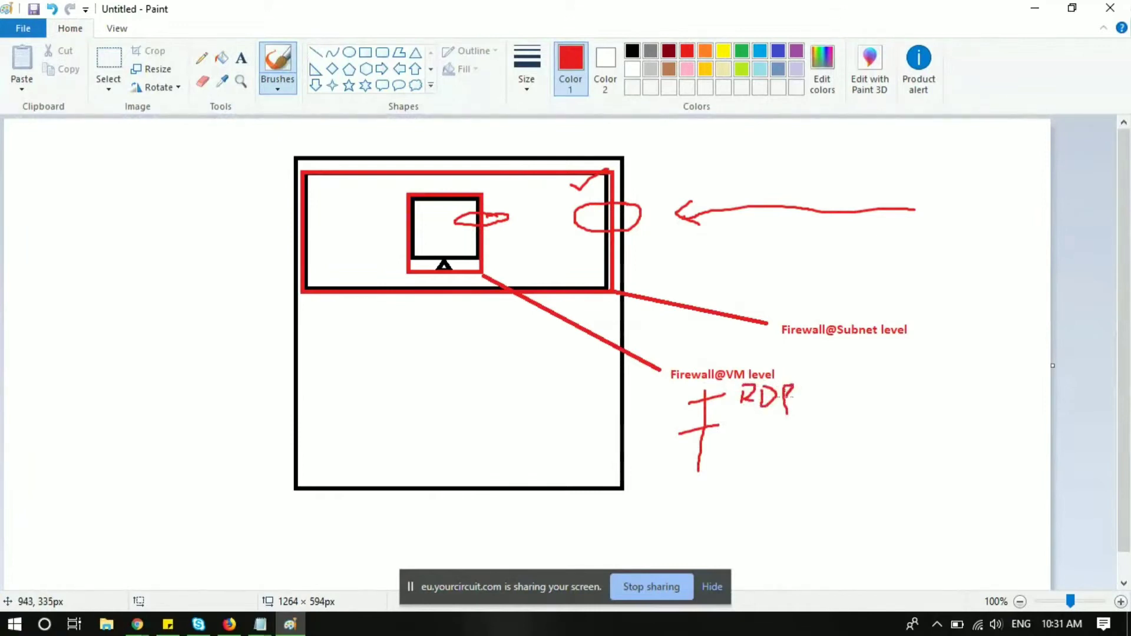
pyautogui.moveTo(735, 448)
pyautogui.mouseDown()
pyautogui.moveTo(758, 444)
pyautogui.moveTo(746, 424)
pyautogui.mouseUp()
pyautogui.moveTo(749, 443)
pyautogui.mouseDown()
pyautogui.moveTo(756, 432)
pyautogui.moveTo(779, 449)
pyautogui.moveTo(784, 428)
pyautogui.mouseUp()
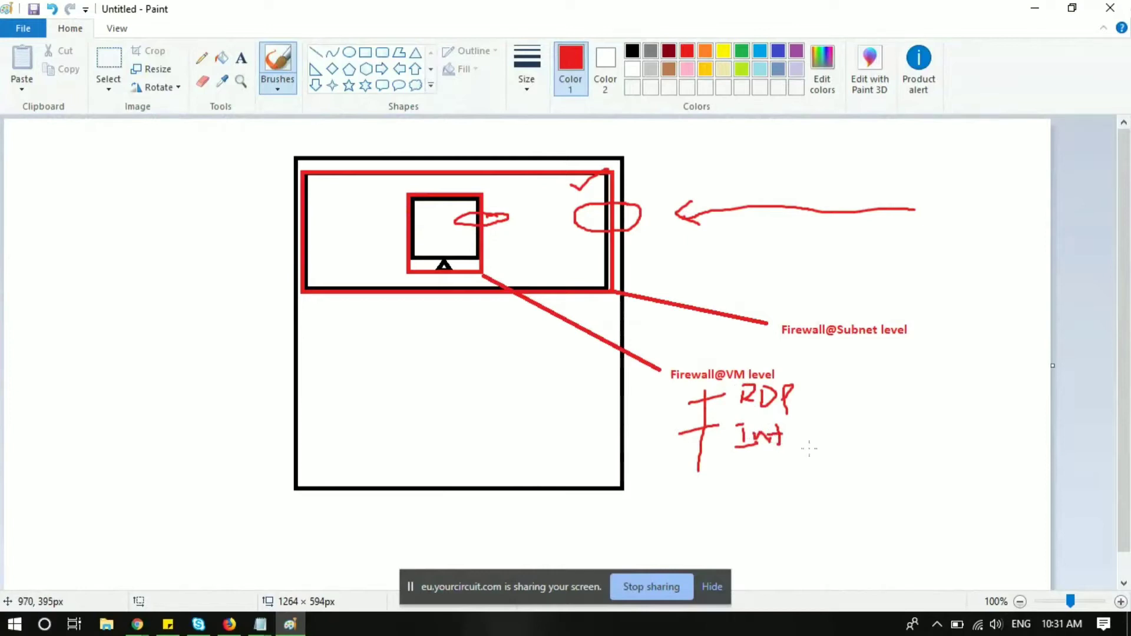
pyautogui.moveTo(817, 371)
pyautogui.mouseDown()
pyautogui.moveTo(806, 382)
pyautogui.moveTo(824, 403)
pyautogui.moveTo(839, 373)
pyautogui.moveTo(847, 391)
pyautogui.moveTo(955, 372)
pyautogui.moveTo(990, 407)
pyautogui.mouseUp()
pyautogui.moveTo(810, 422)
pyautogui.mouseDown()
pyautogui.moveTo(814, 446)
pyautogui.moveTo(844, 420)
pyautogui.moveTo(833, 435)
pyautogui.moveTo(843, 442)
pyautogui.moveTo(846, 427)
pyautogui.moveTo(859, 448)
pyautogui.moveTo(898, 419)
pyautogui.moveTo(929, 417)
pyautogui.moveTo(926, 435)
pyautogui.mouseUp()
pyautogui.moveTo(943, 417); pyautogui.dragTo(936, 455)
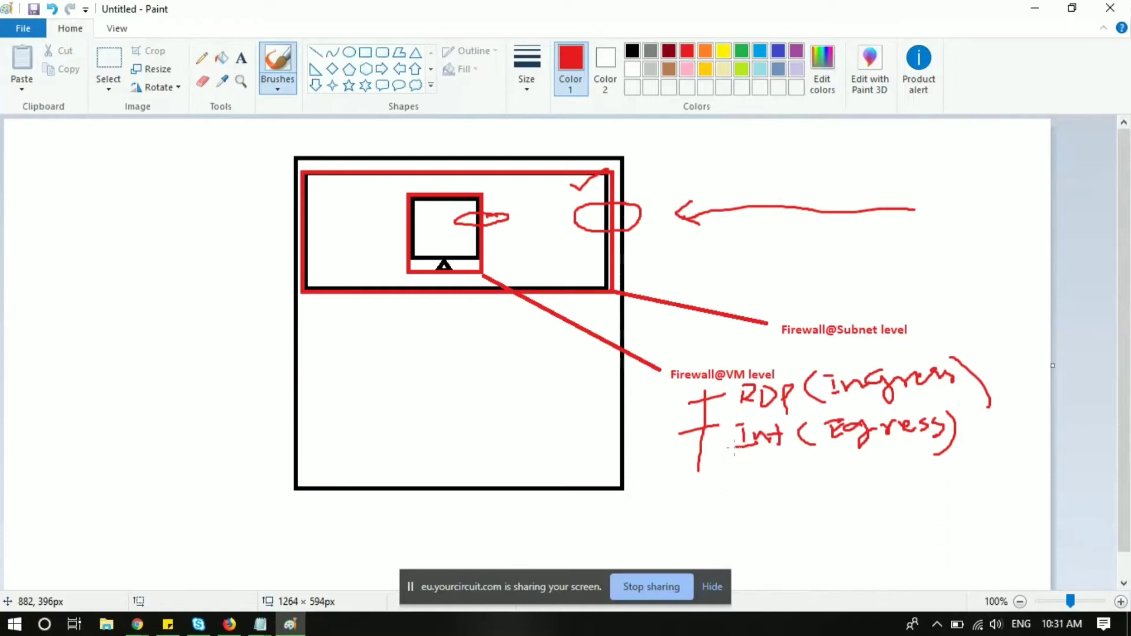
# Step: Minimize Paint, bring Chrome forward, close the IAM tab and open the Cloud Console
pyautogui.click(1037, 10)
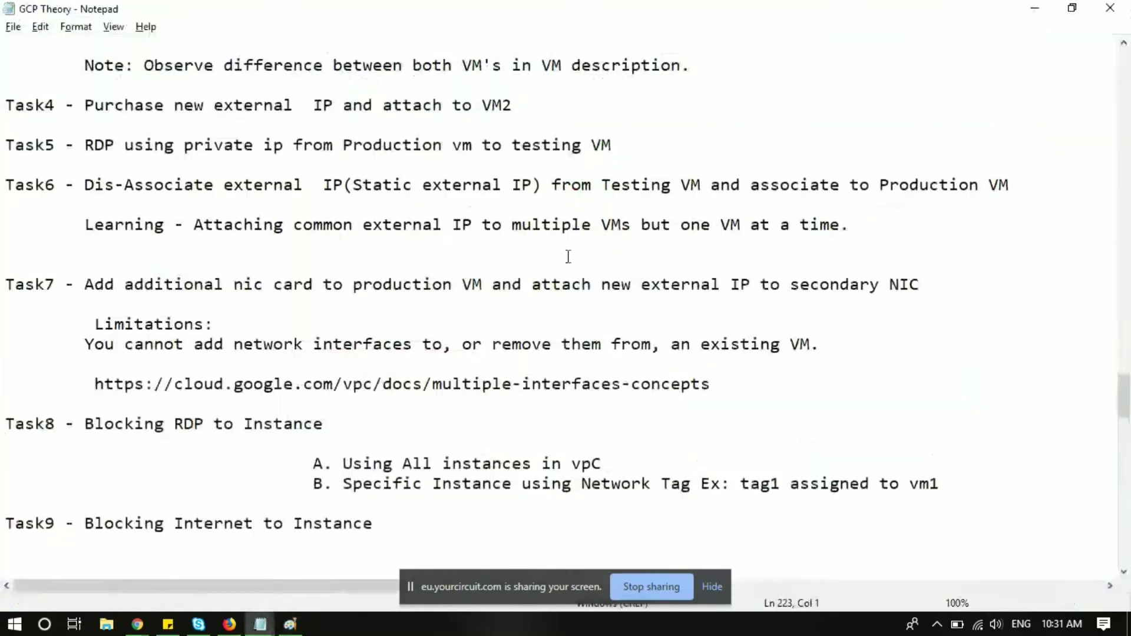
pyautogui.click(137, 625)
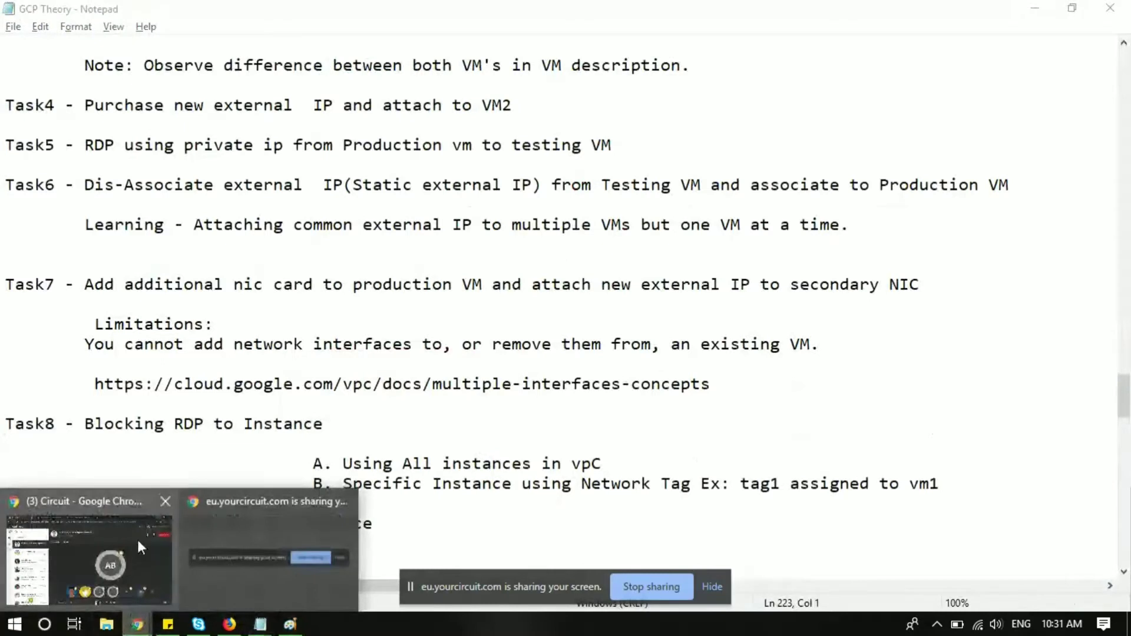
pyautogui.click(140, 531)
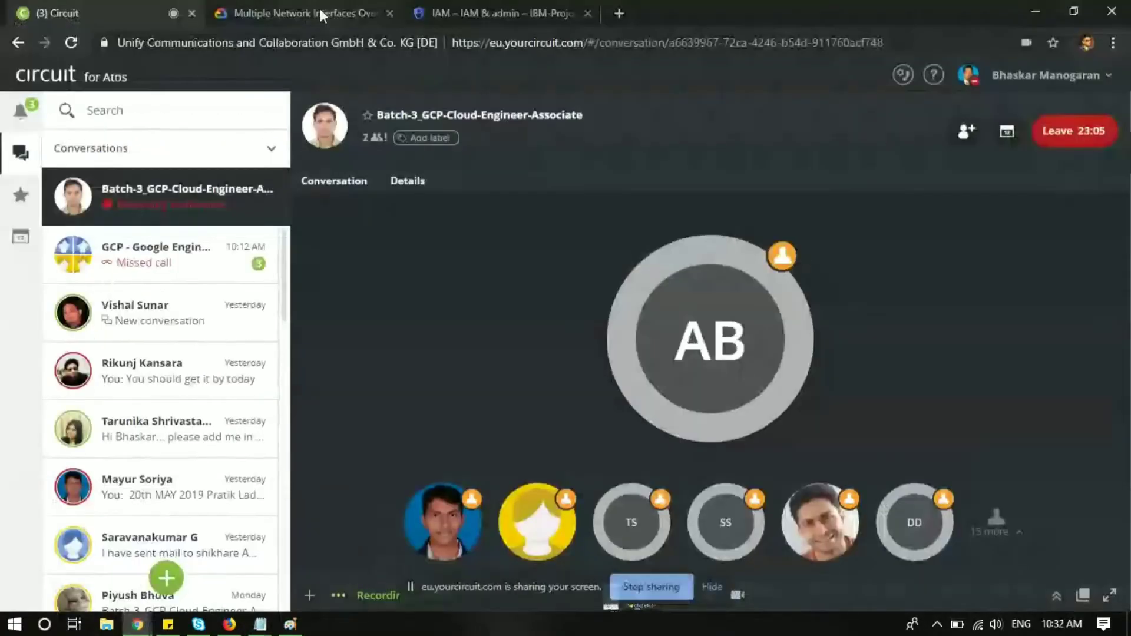
pyautogui.click(480, 3)
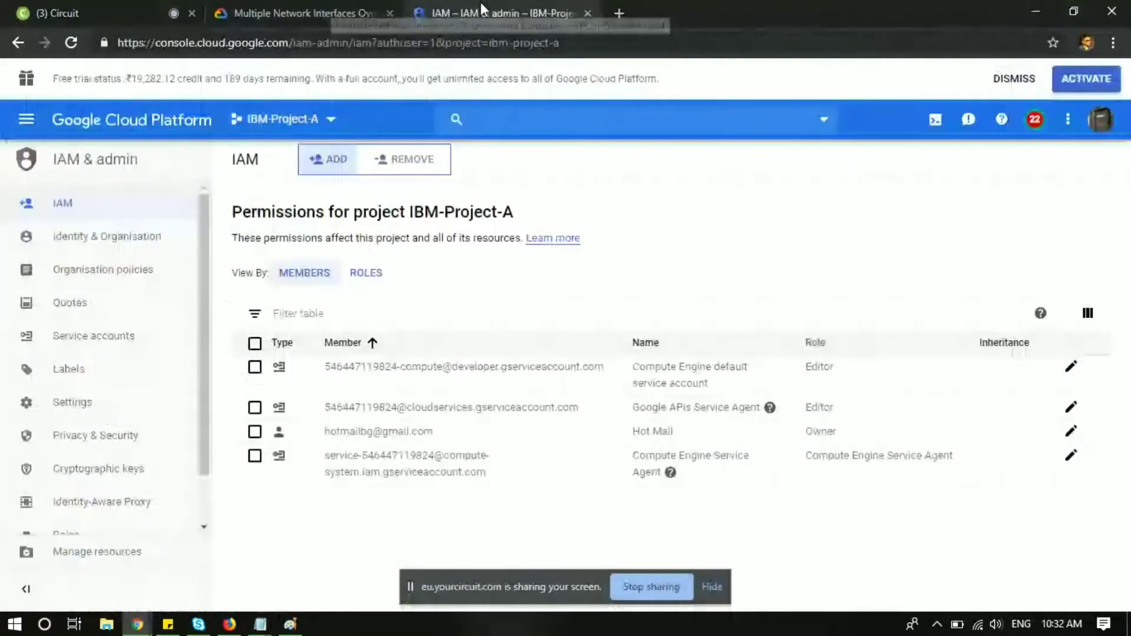
pyautogui.click(589, 14)
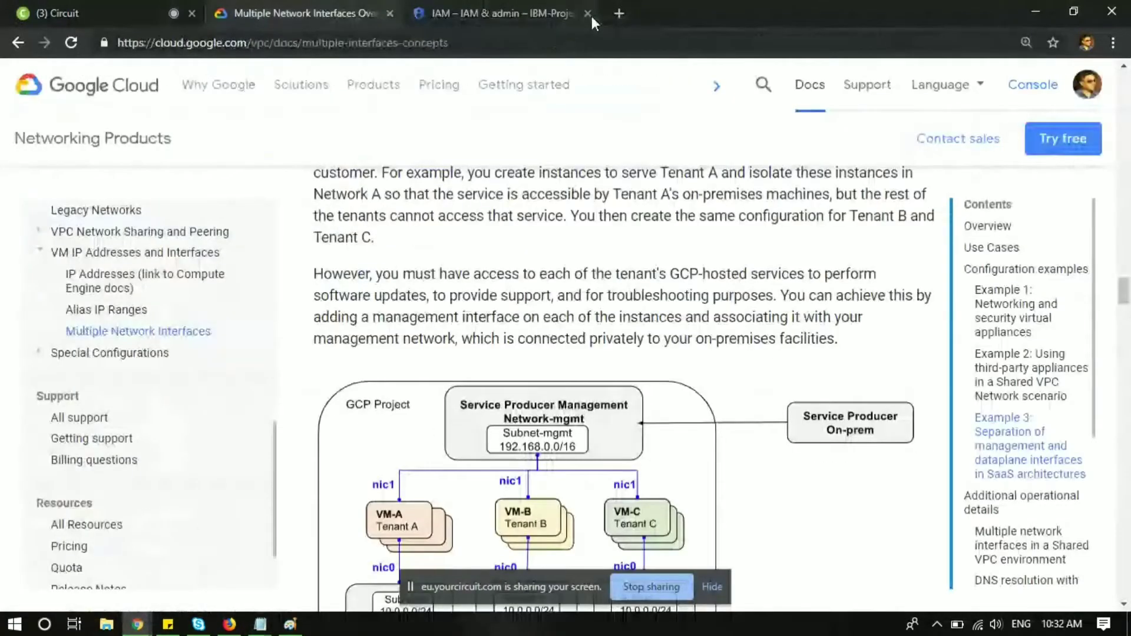
pyautogui.click(1018, 84)
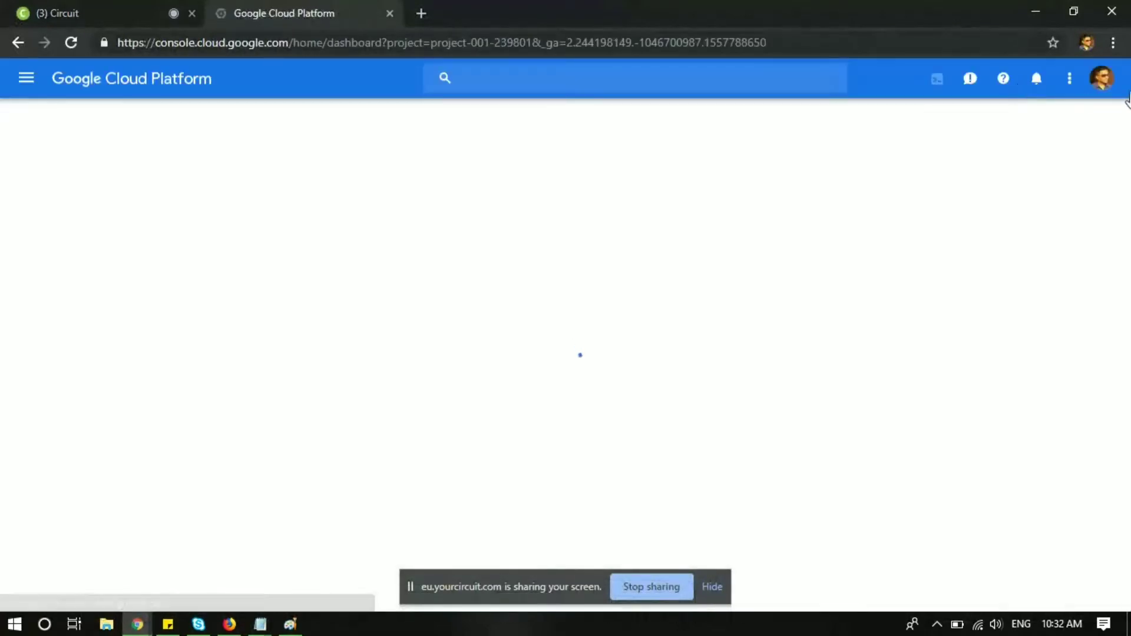
# Step: Switch to the second signed-in account and select the IBM-Project-A project
pyautogui.click(1108, 85)
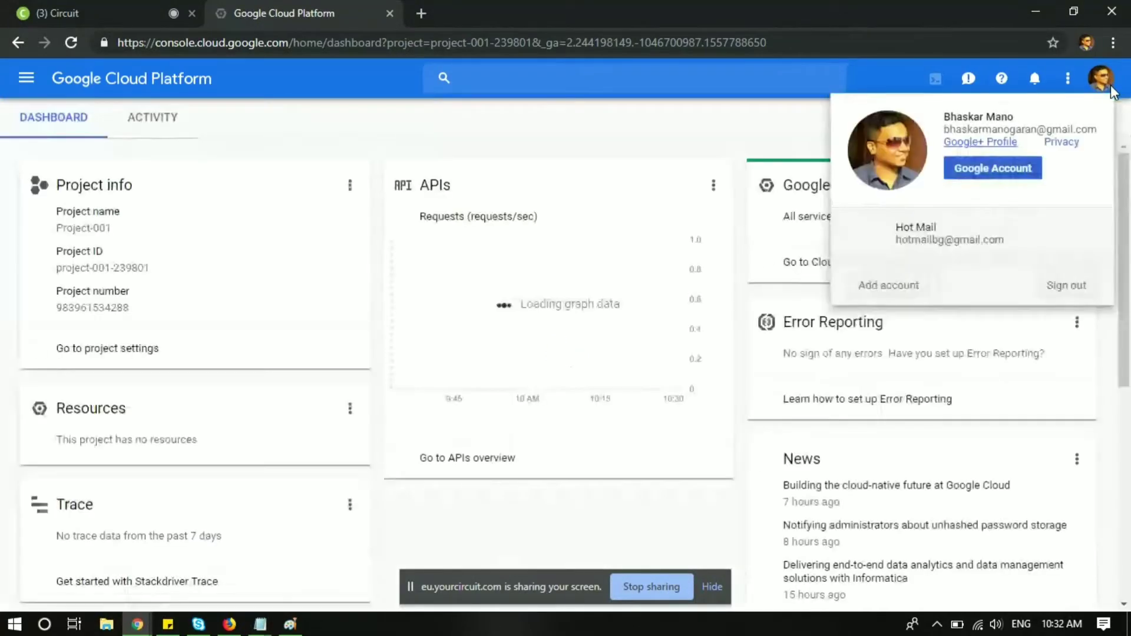
pyautogui.click(921, 227)
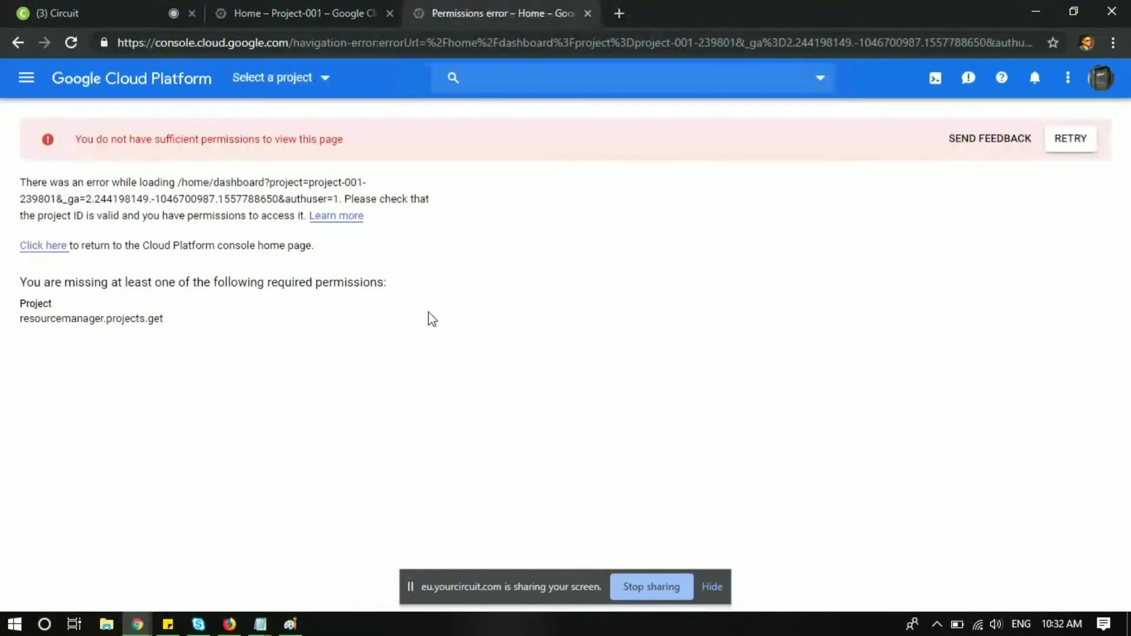
pyautogui.click(318, 81)
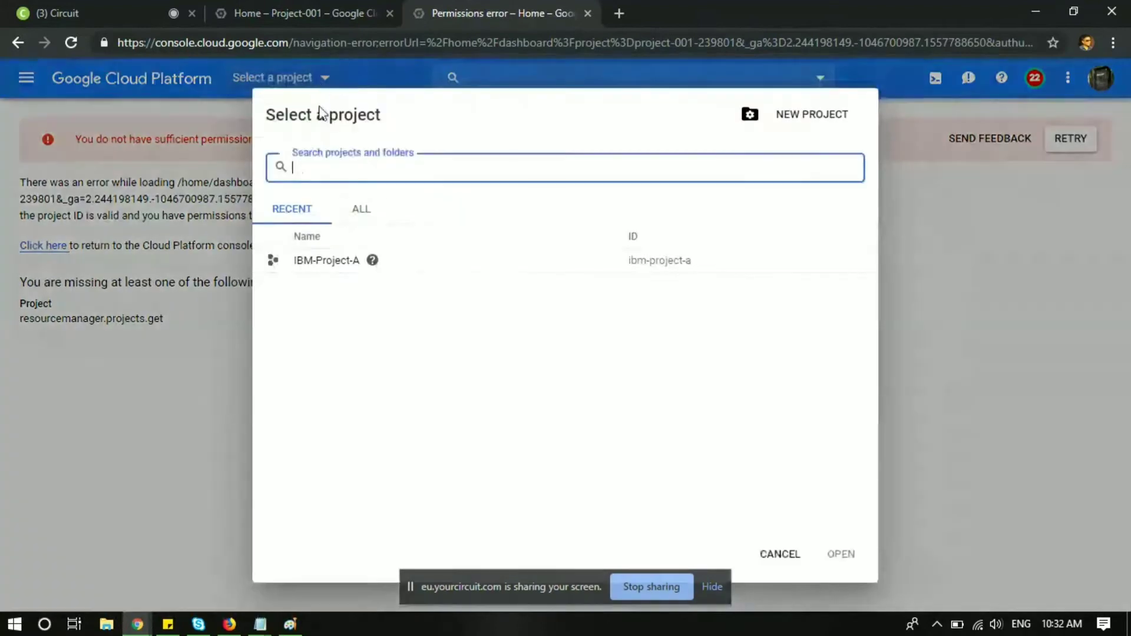
pyautogui.click(326, 261)
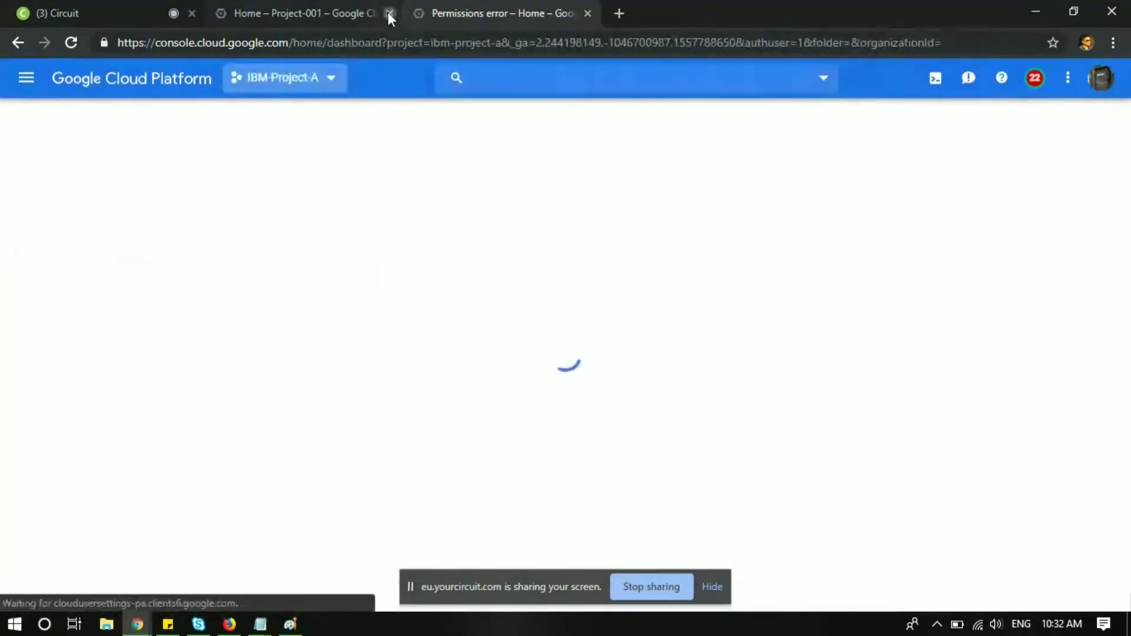
# Step: Close the leftover Project-001 tab and open the Compute Engine VM instances page
pyautogui.click(389, 13)
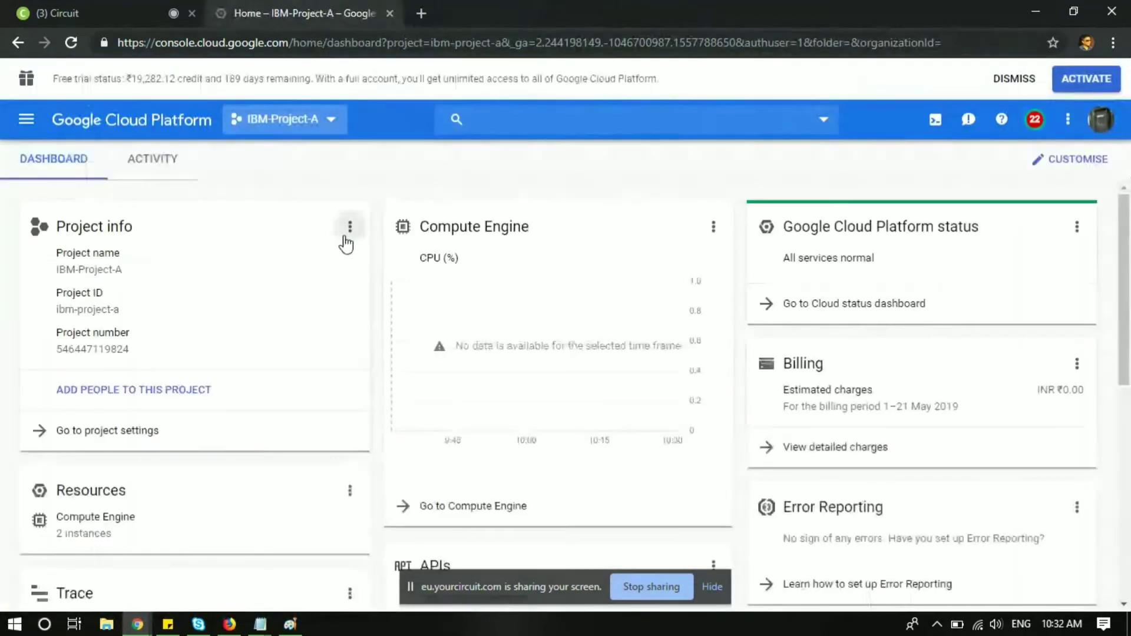
pyautogui.click(26, 120)
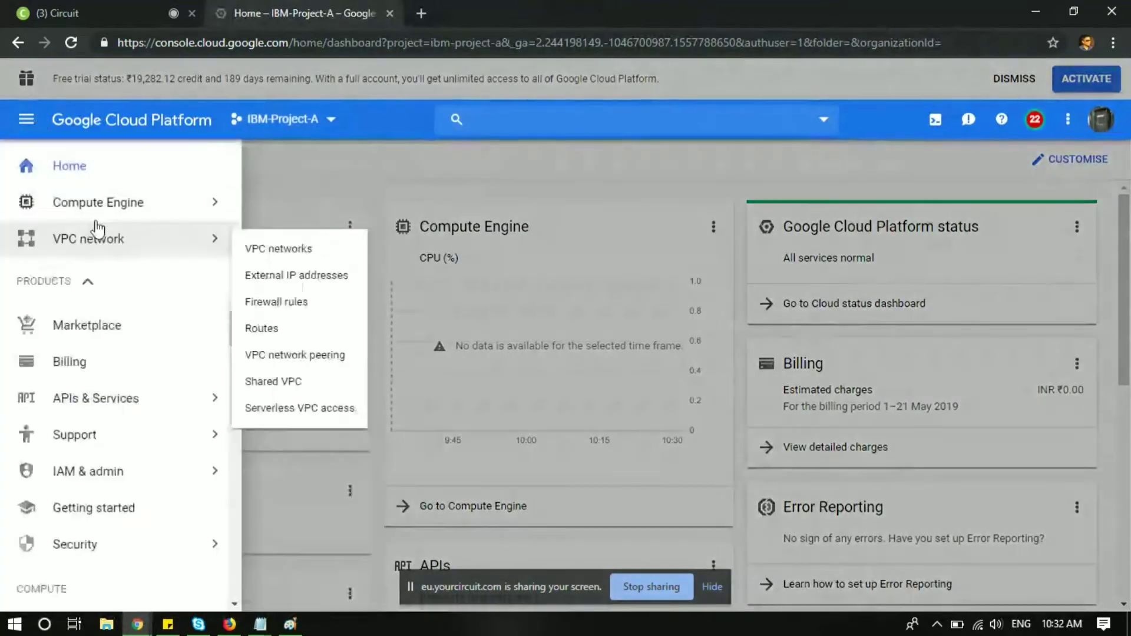
pyautogui.moveTo(118, 202)
pyautogui.click(277, 188)
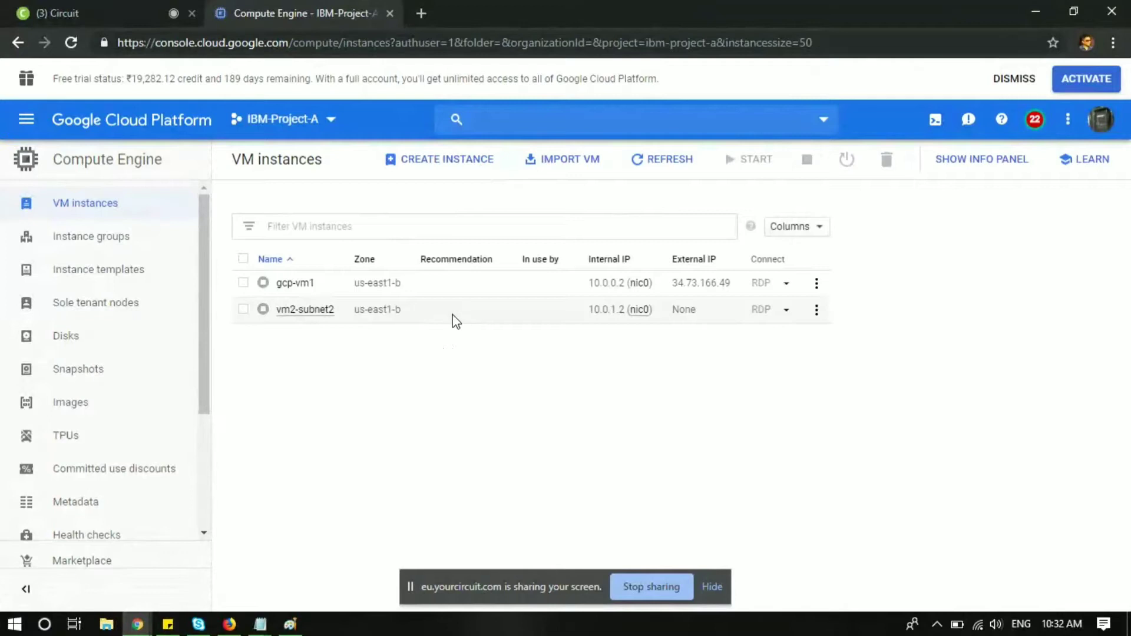
# Step: Open the gcp-vm1 instance details and put them into edit mode
pyautogui.click(455, 290)
pyautogui.click(244, 284)
pyautogui.click(295, 283)
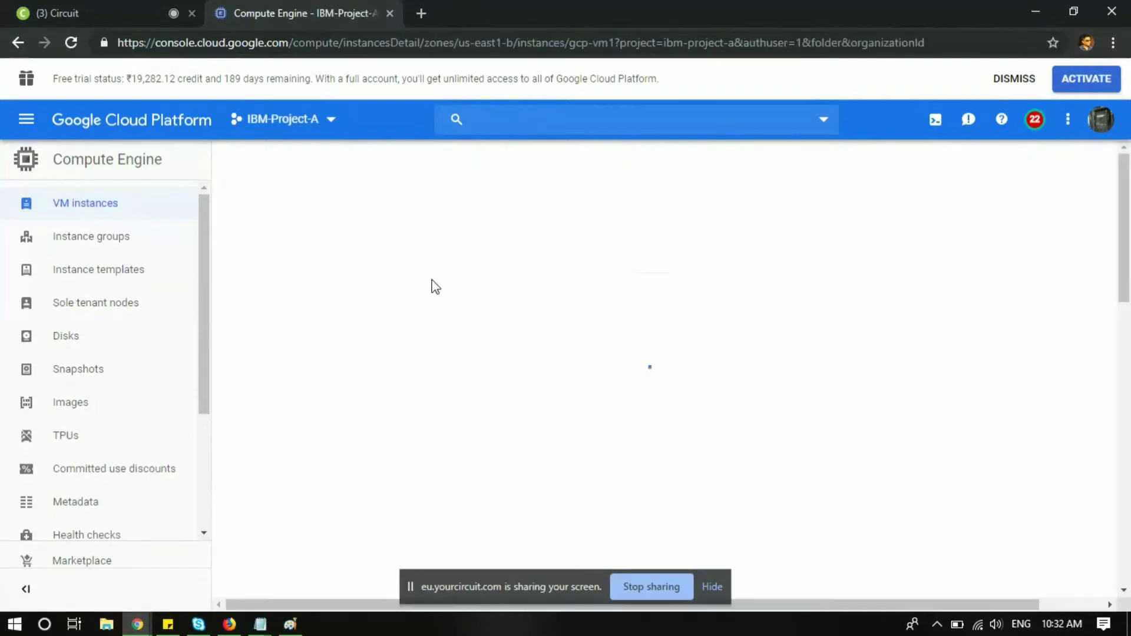
pyautogui.scroll(-5, 435, 287)
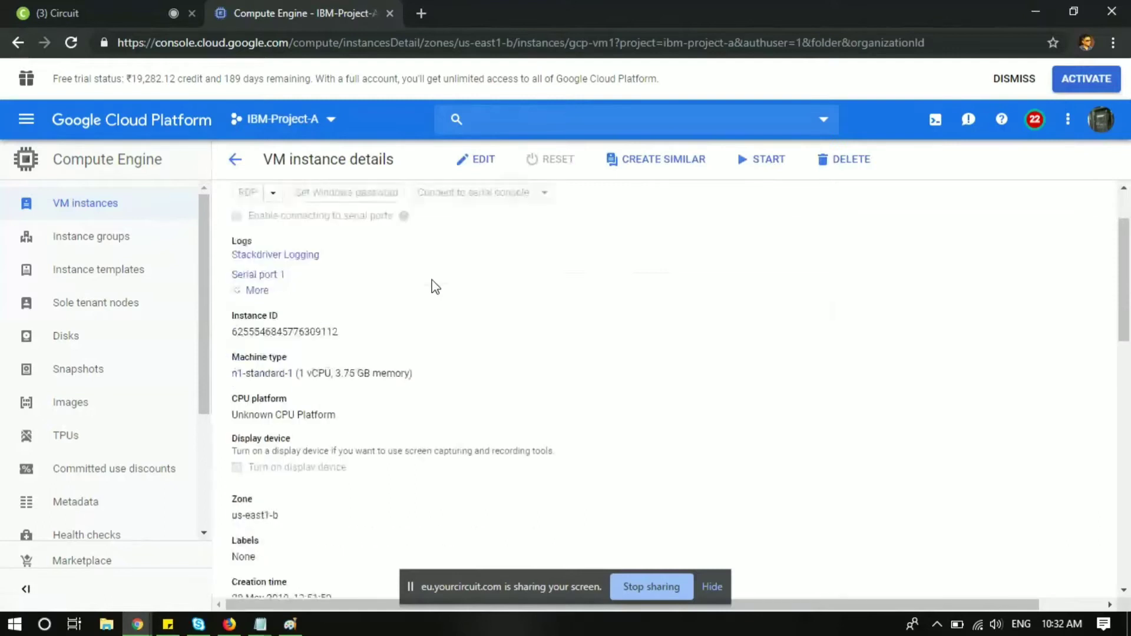
pyautogui.scroll(3, 435, 287)
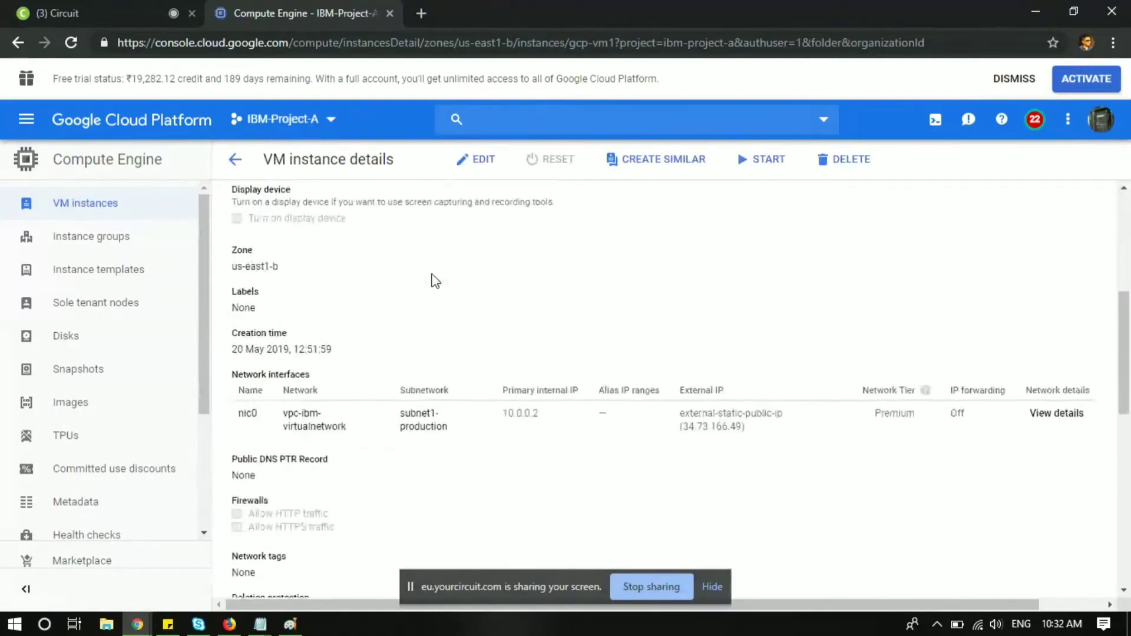
pyautogui.click(458, 171)
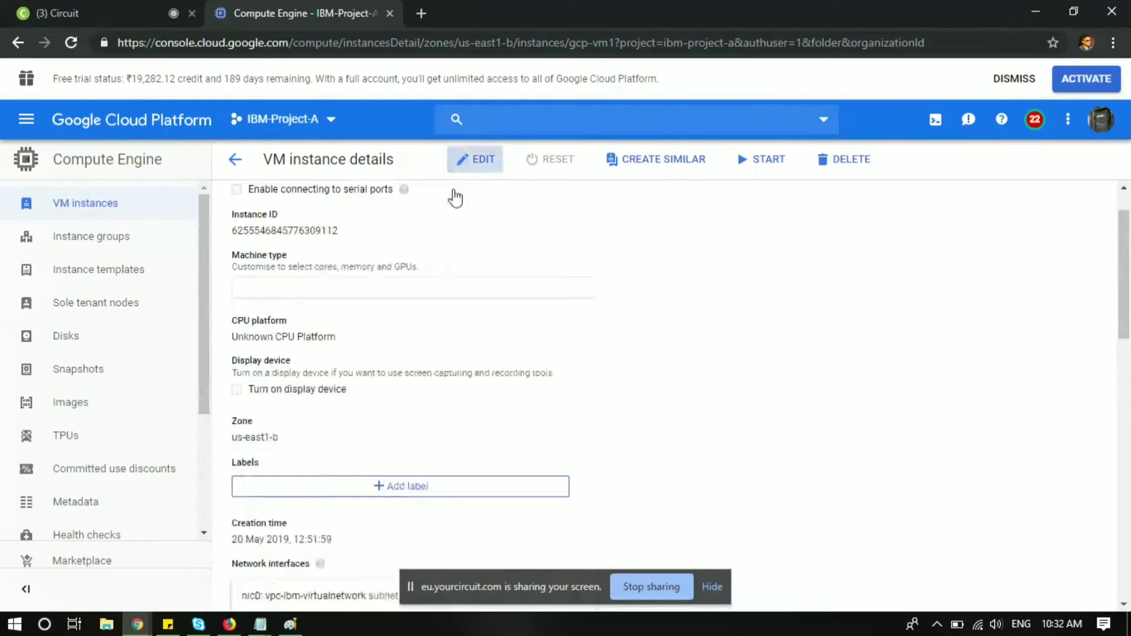
# Step: Enter vm1-network-tag1 in gcp-vm1's Network tags field
pyautogui.scroll(-3, 398, 315)
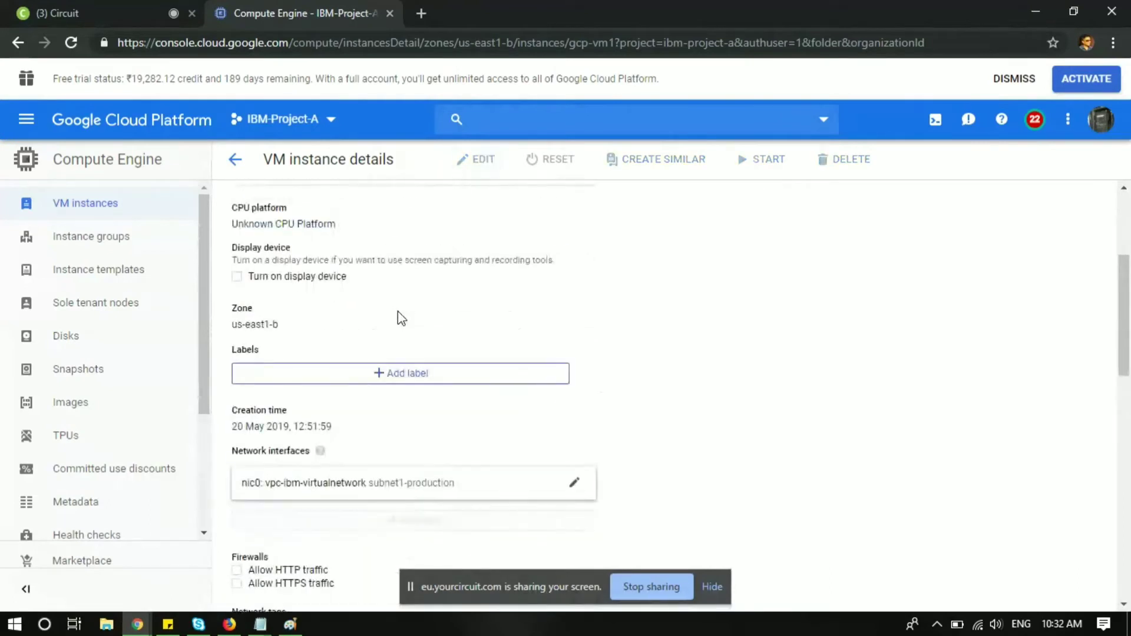
pyautogui.hotkey('ctrl', 'f')
pyautogui.write('tag')
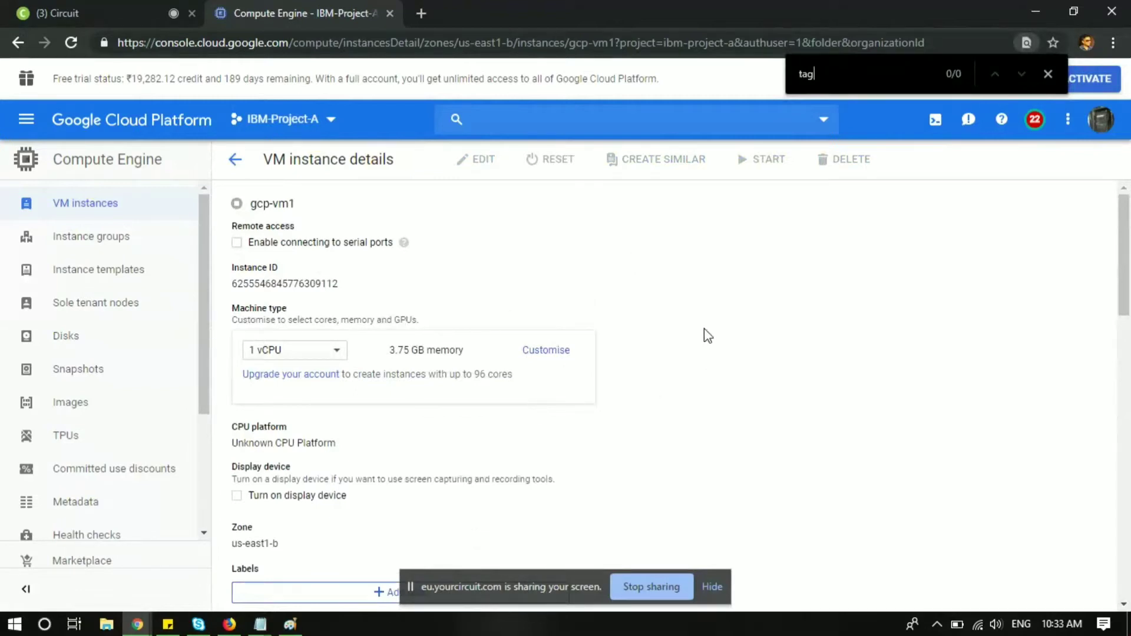
pyautogui.scroll(-7, 701, 326)
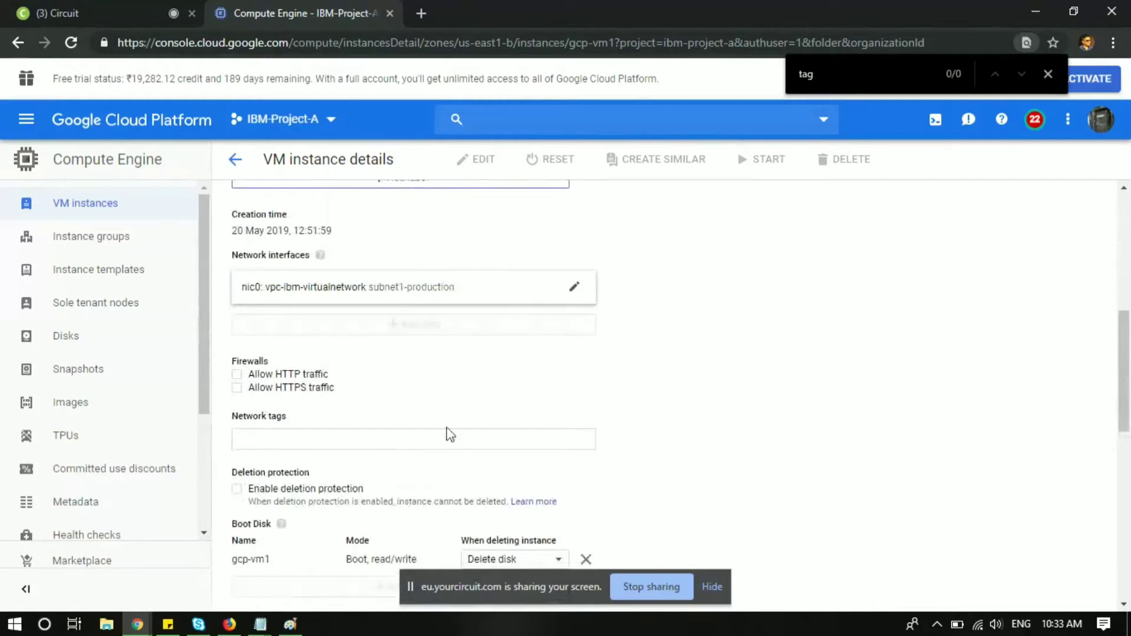
pyautogui.click(312, 437)
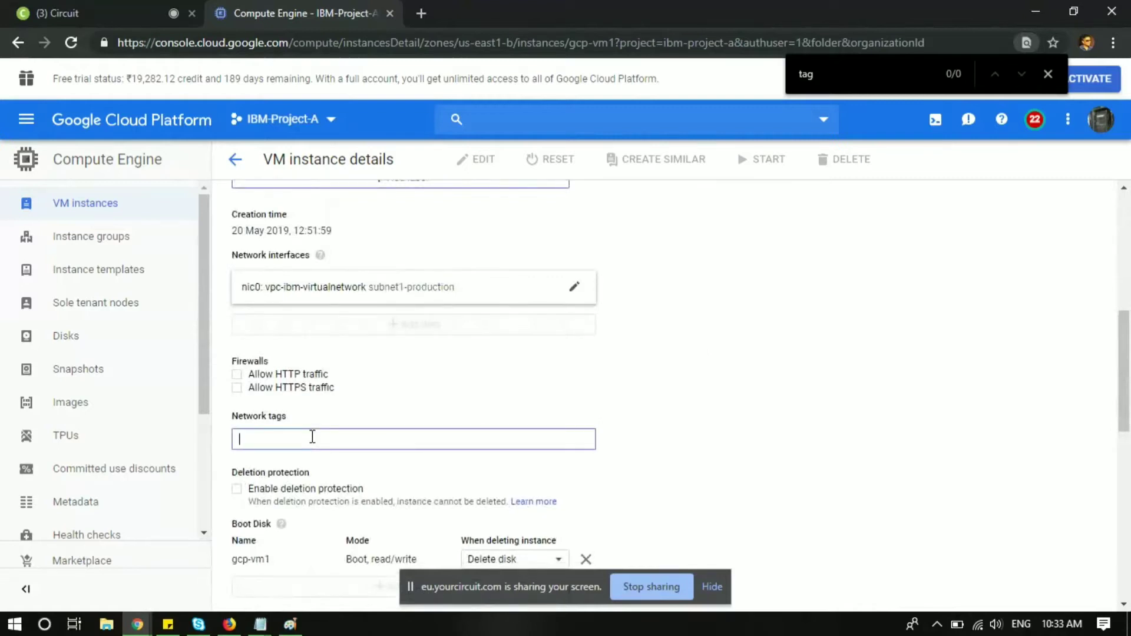
pyautogui.moveTo(233, 420); pyautogui.dragTo(291, 420)
pyautogui.click(290, 437)
pyautogui.write('vm1-network')
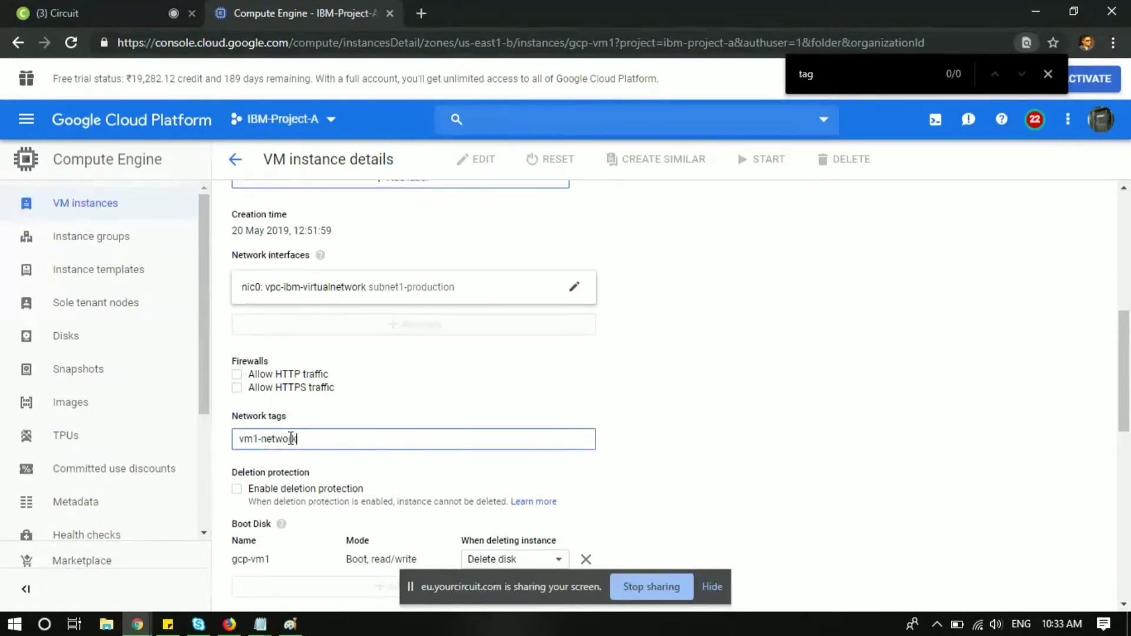
pyautogui.write('-tag1')
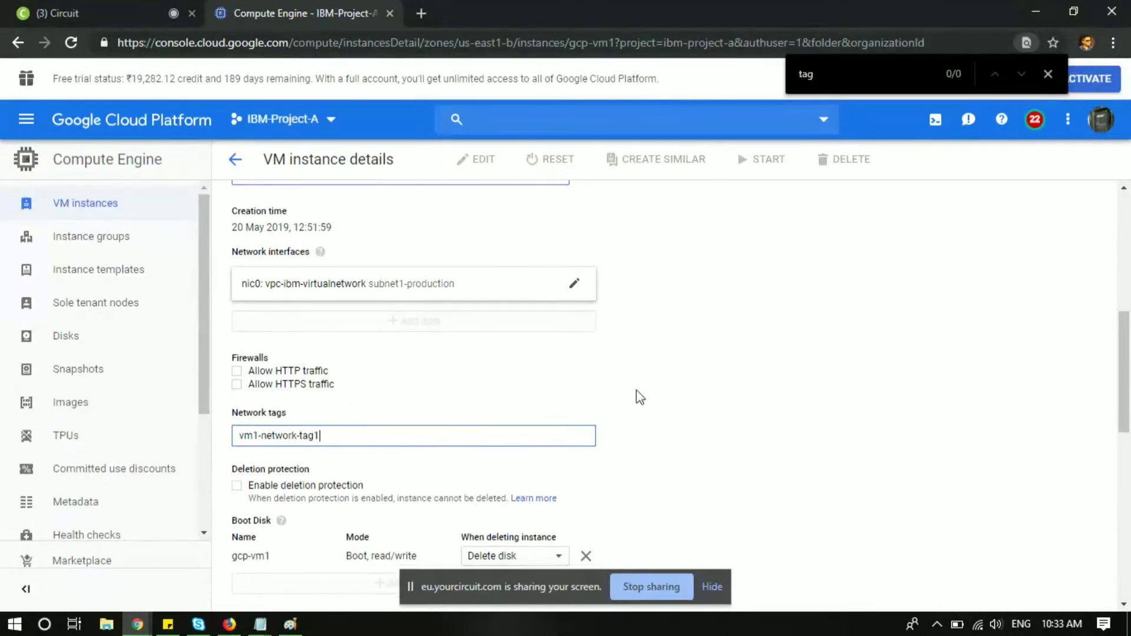
# Step: Save the gcp-vm1 instance settings with the new network tag
pyautogui.scroll(-2, 636, 390)
pyautogui.scroll(-5, 636, 390)
pyautogui.scroll(-4, 636, 391)
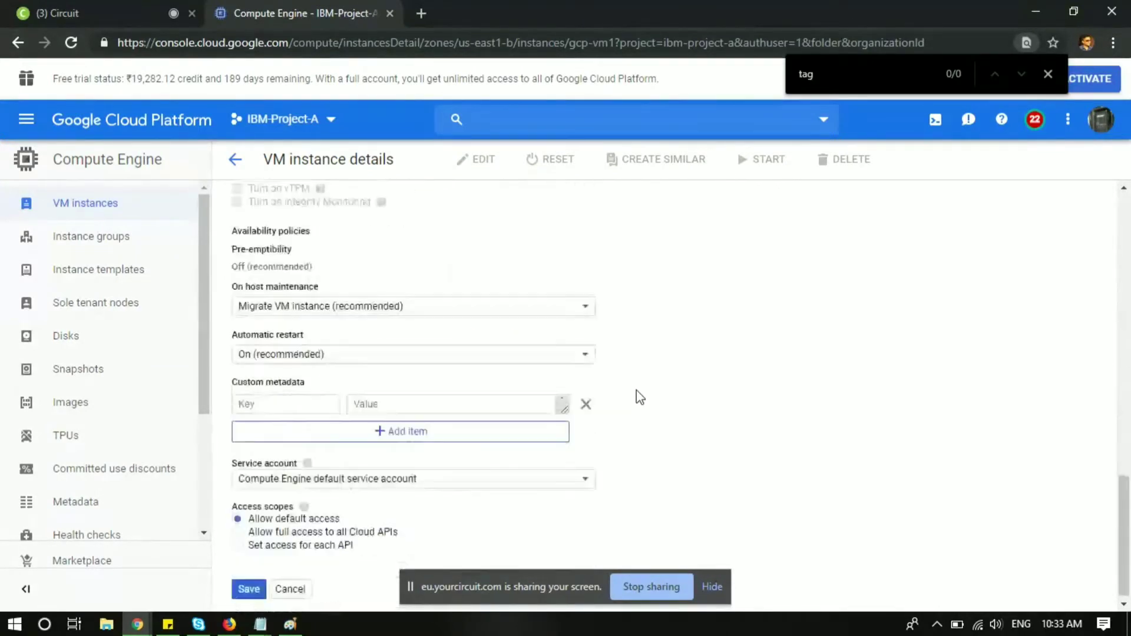
pyautogui.click(249, 586)
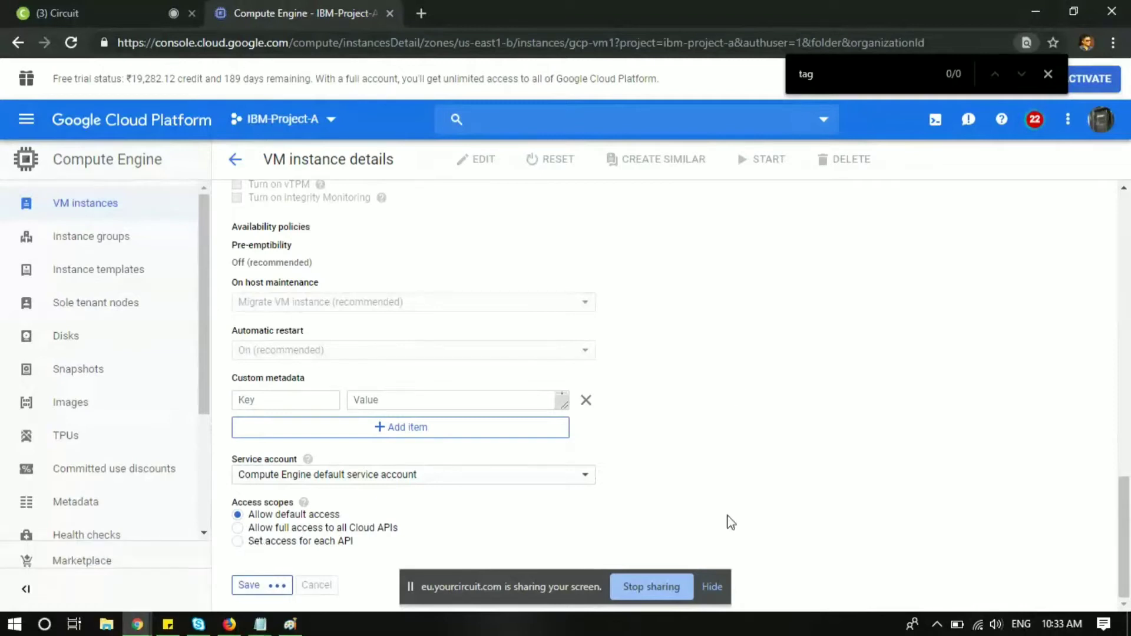
pyautogui.click(713, 586)
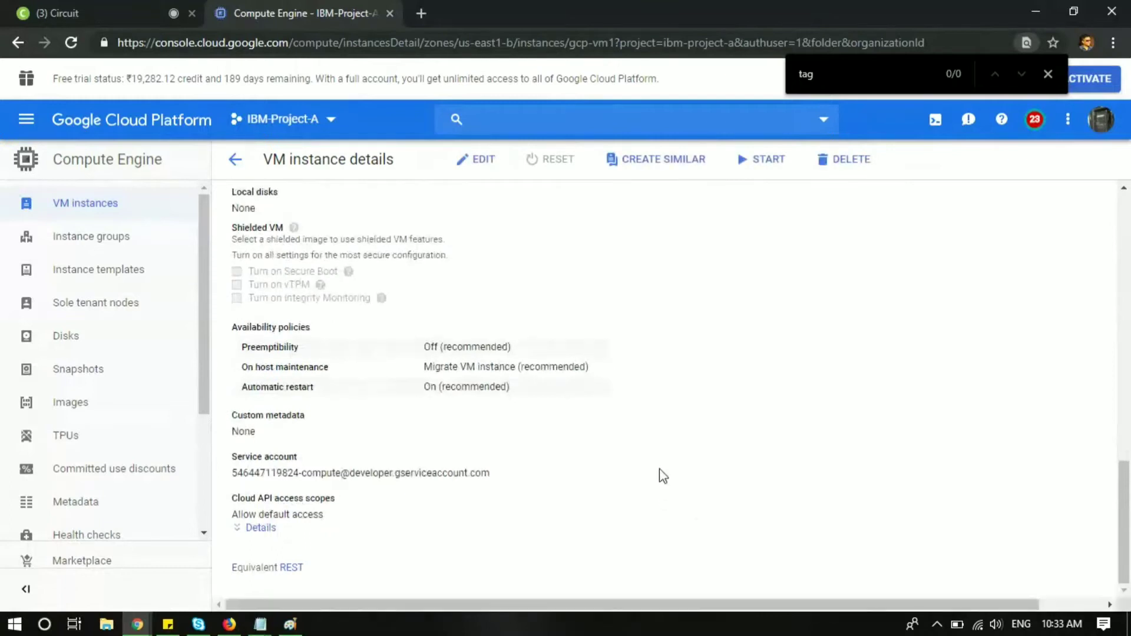
pyautogui.scroll(10, 663, 476)
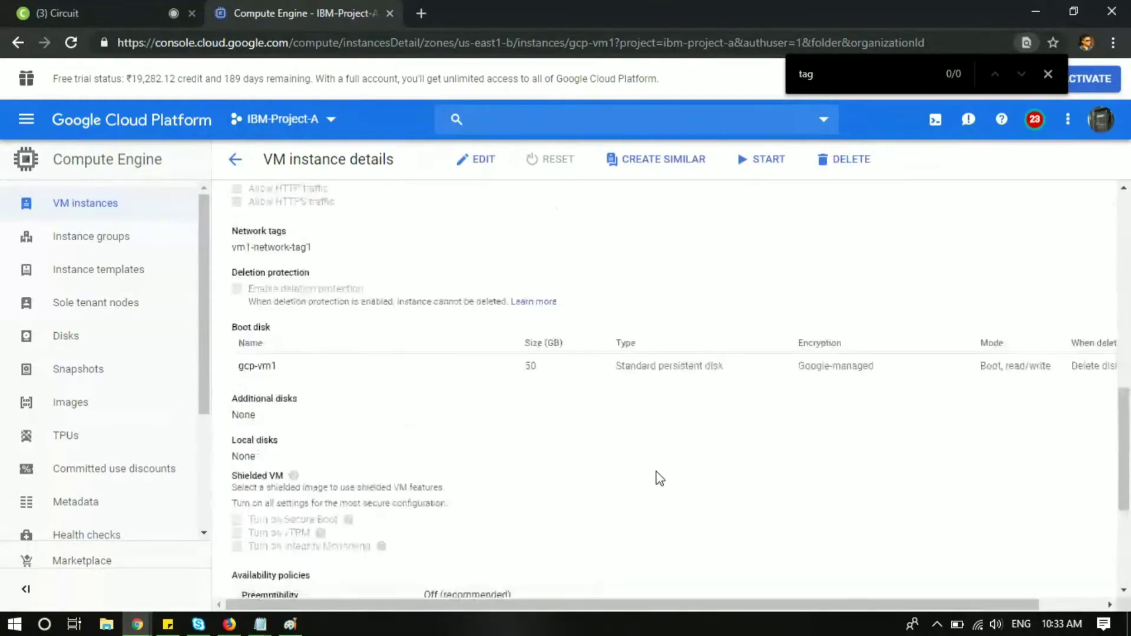
pyautogui.scroll(2, 660, 479)
pyautogui.scroll(-7, 581, 449)
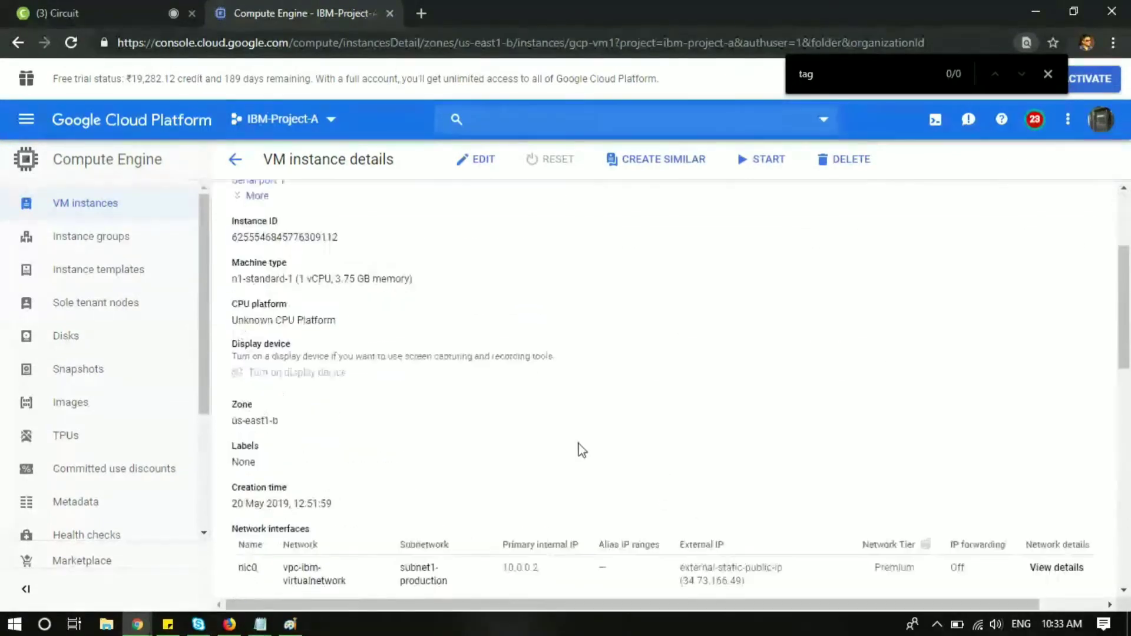
pyautogui.click(235, 159)
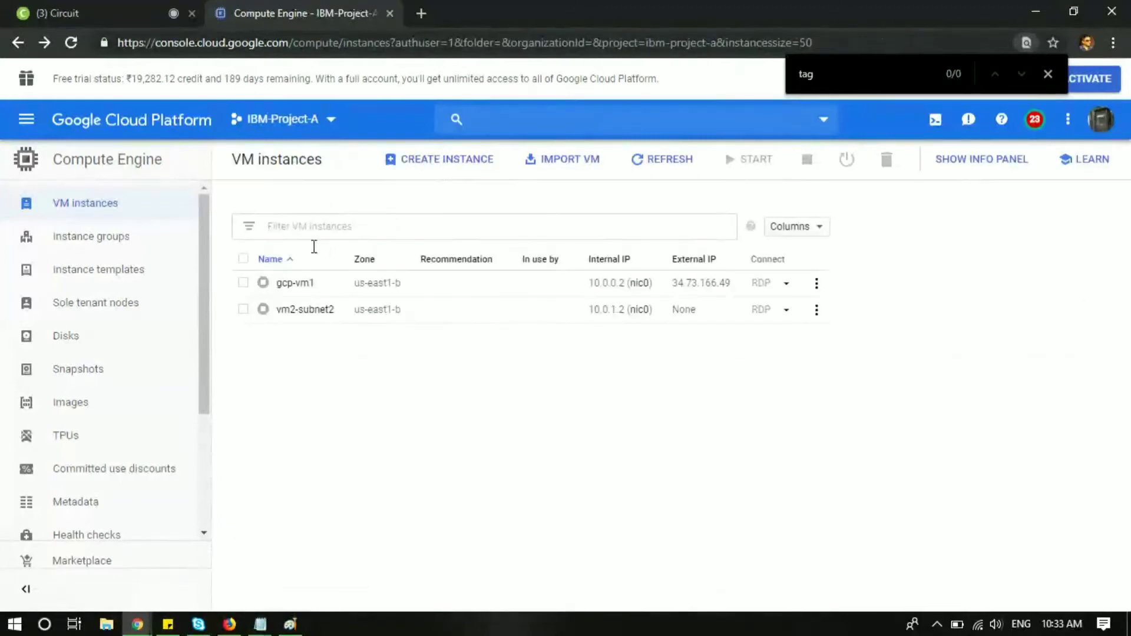
pyautogui.click(298, 283)
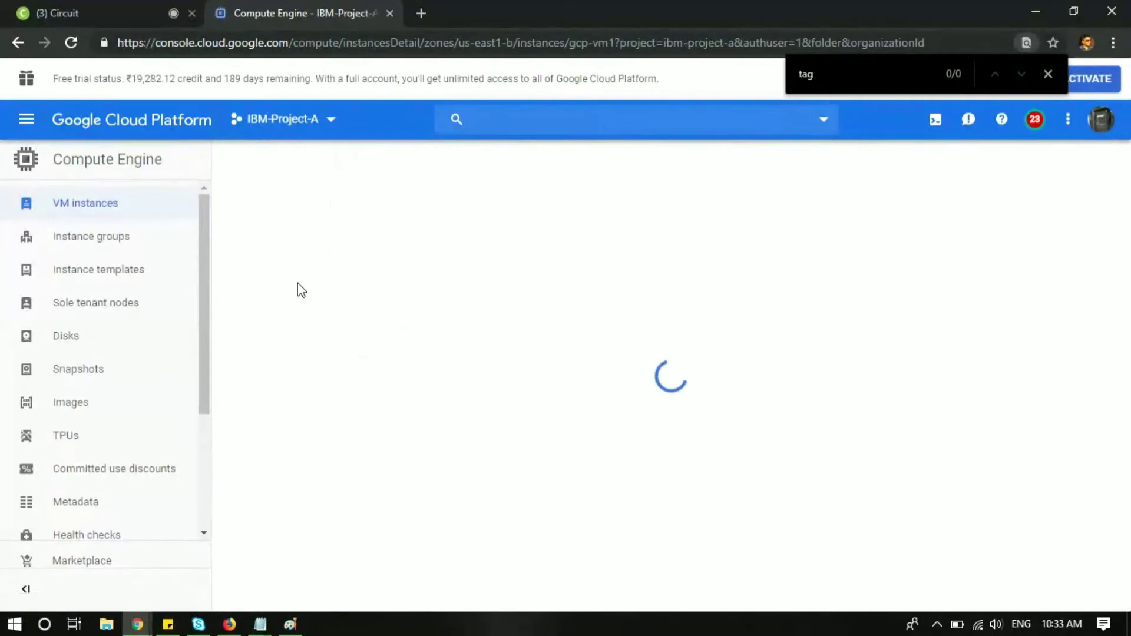
pyautogui.scroll(-5, 298, 283)
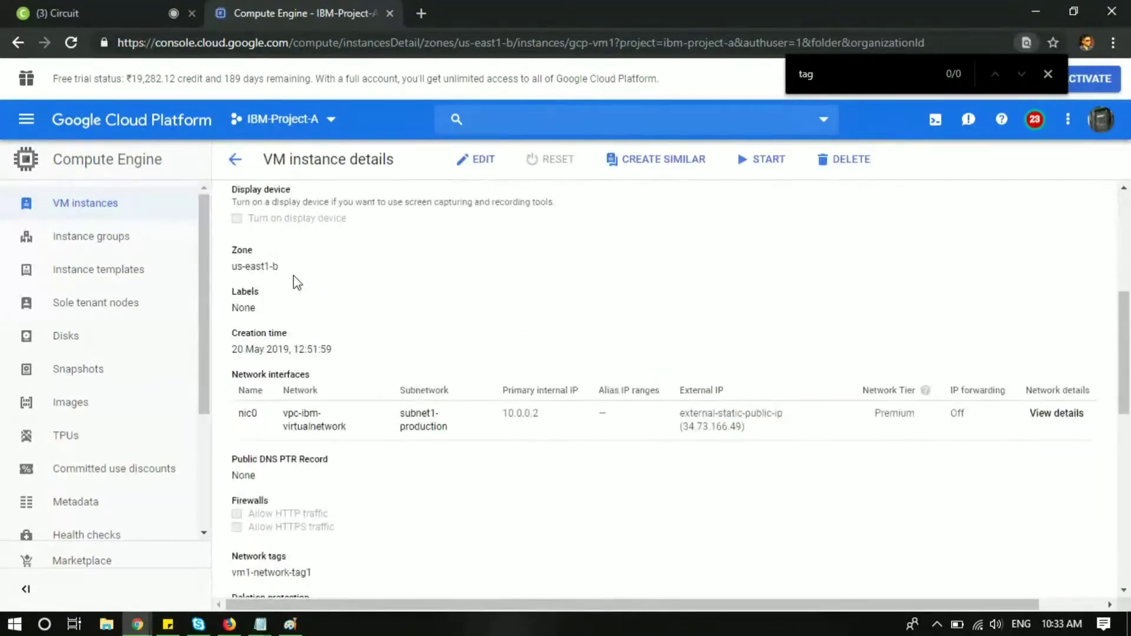
pyautogui.scroll(-2, 372, 540)
pyautogui.moveTo(327, 495); pyautogui.dragTo(237, 467)
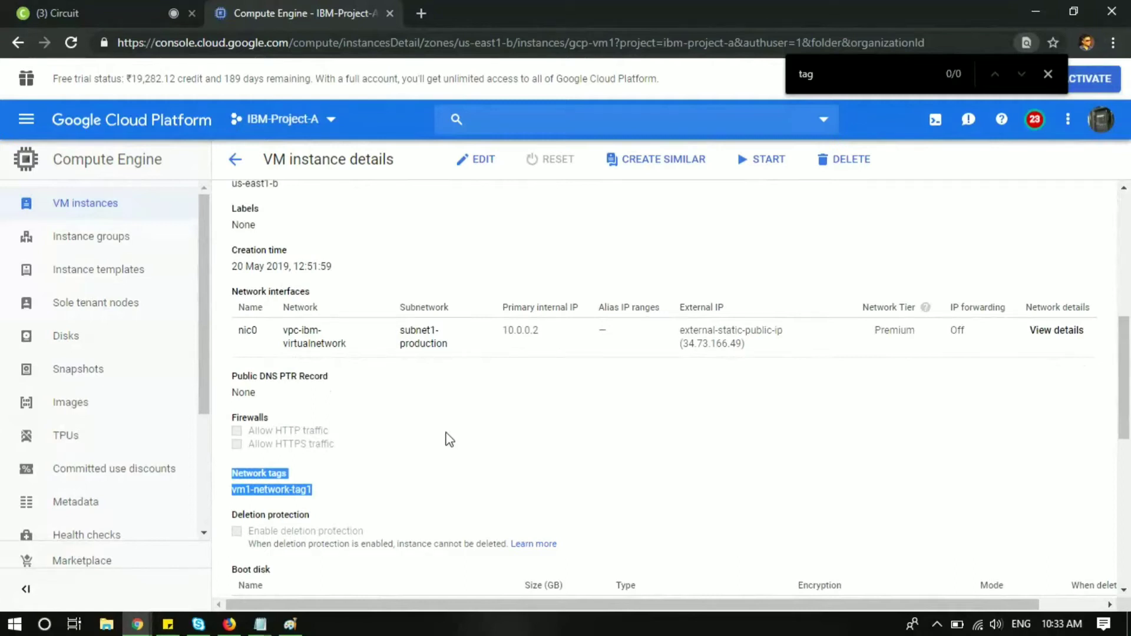
pyautogui.scroll(7, 448, 440)
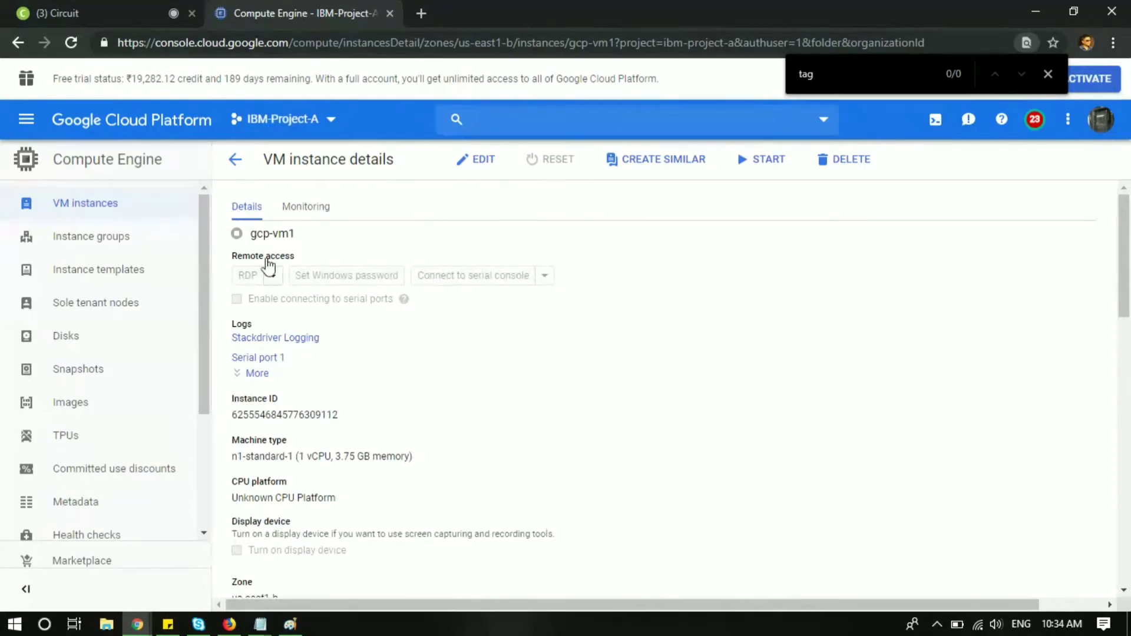
# Step: Reopen gcp-vm1 from the VM instances list and start it, confirming START in the dialog
pyautogui.click(237, 158)
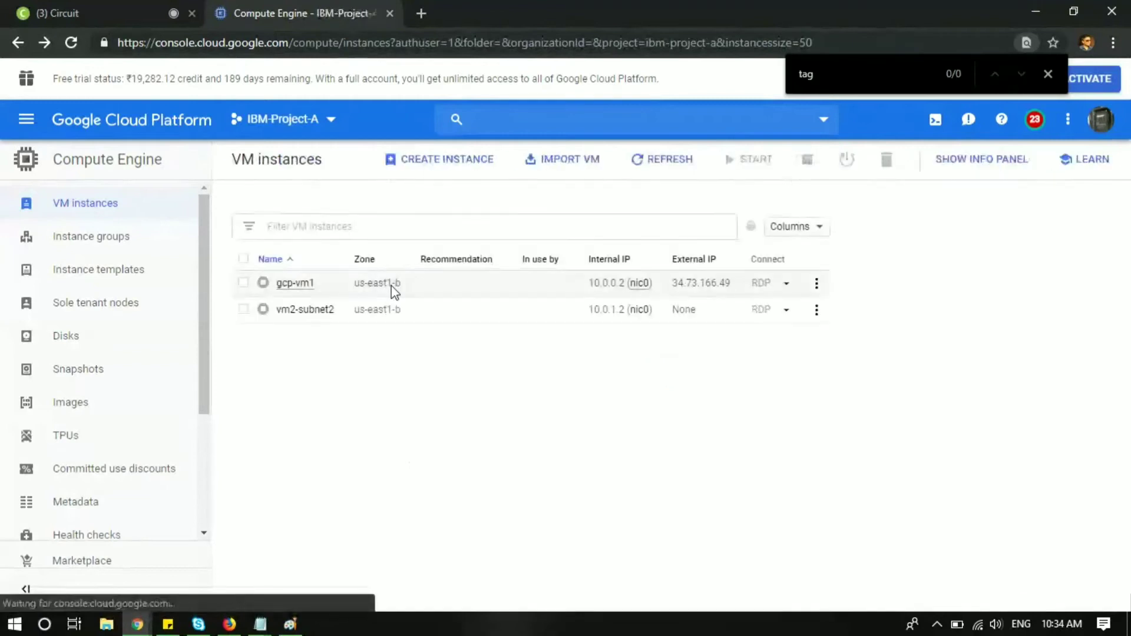
pyautogui.click(289, 283)
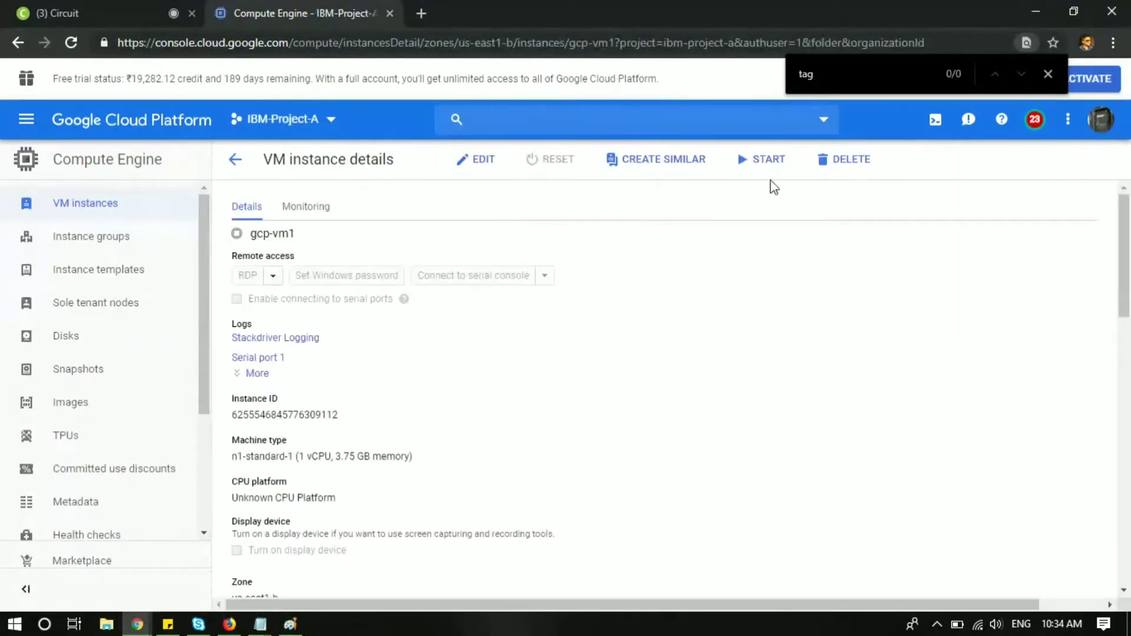
pyautogui.click(765, 160)
pyautogui.click(791, 392)
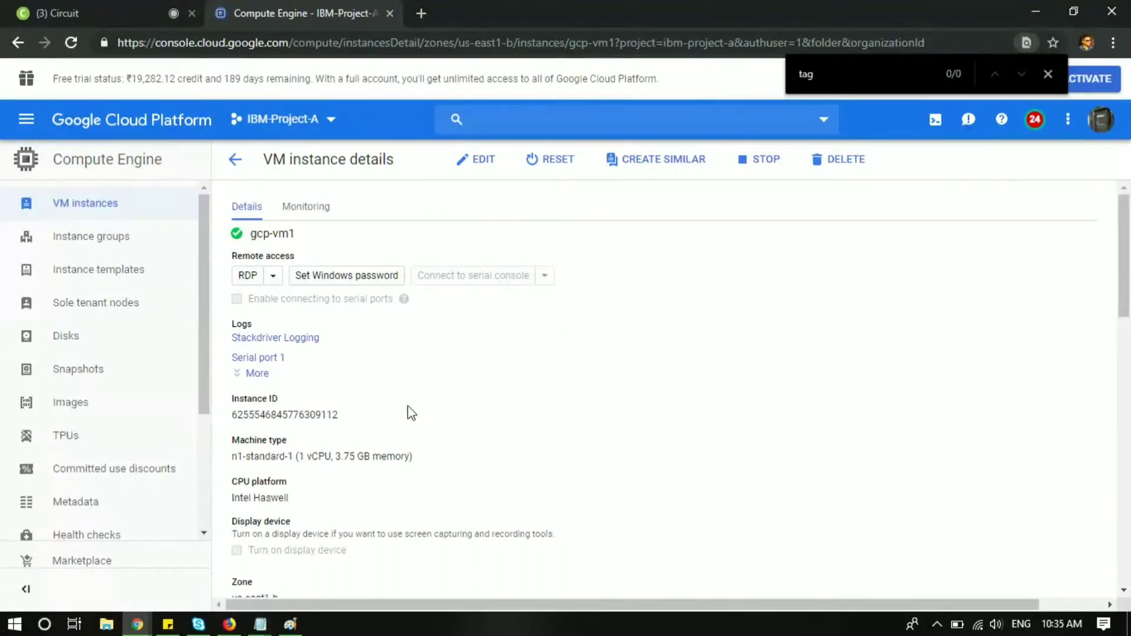
# Step: Reopen gcp-vm1's details and copy its external IP address 34.73.166.49
pyautogui.click(94, 206)
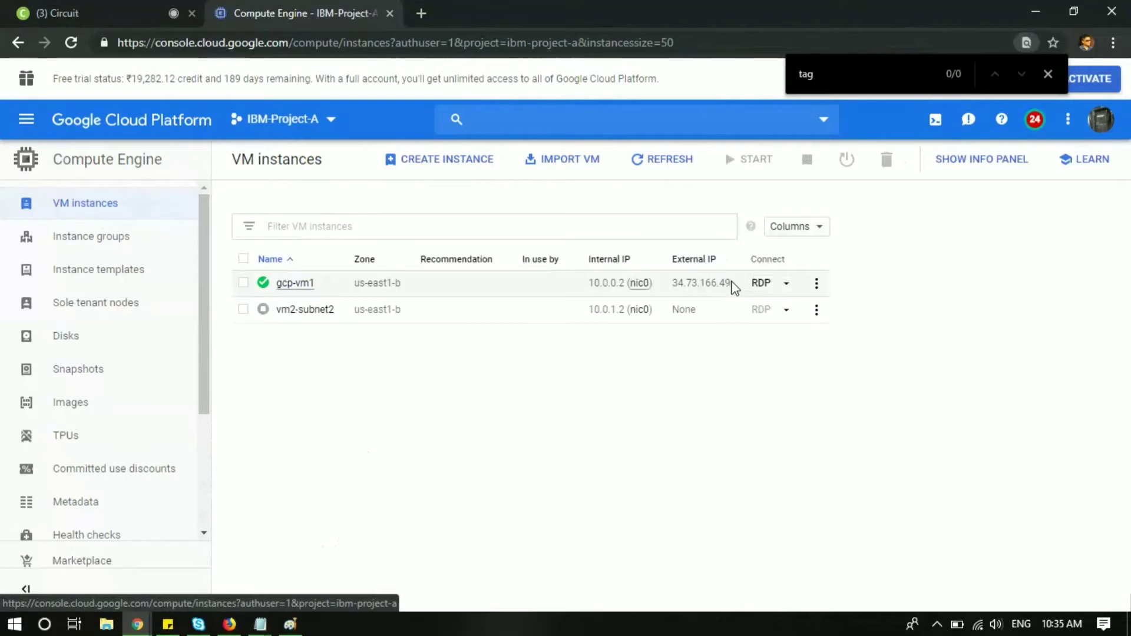
pyautogui.rightClick(295, 285)
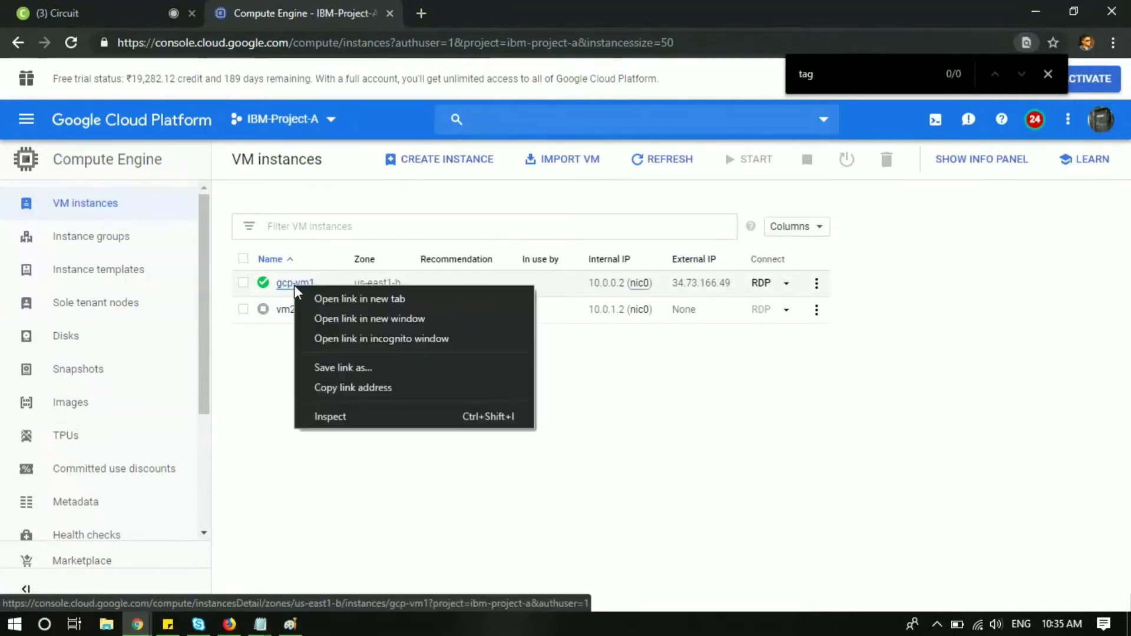
pyautogui.click(295, 285)
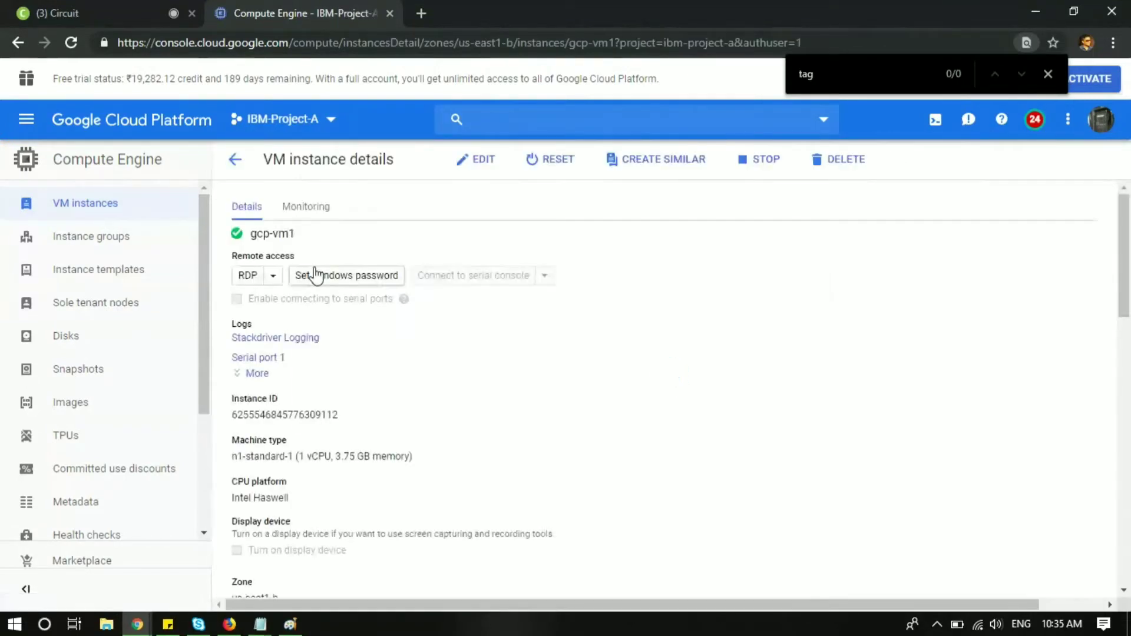
pyautogui.scroll(-5, 387, 419)
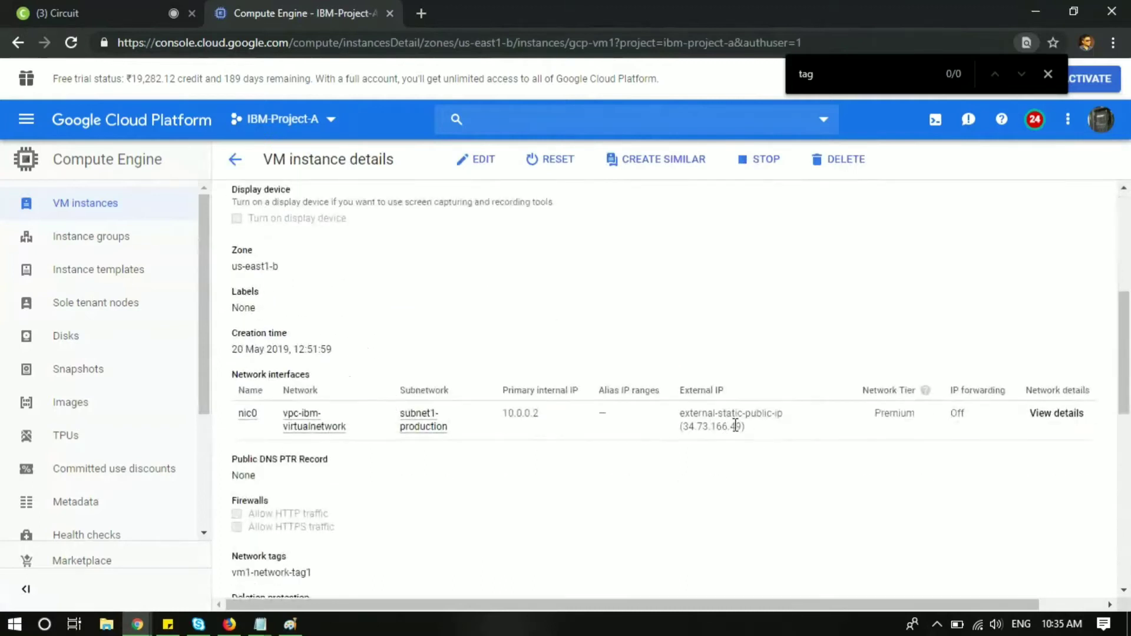
pyautogui.moveTo(743, 428); pyautogui.dragTo(682, 429)
pyautogui.hotkey('ctrl', 'c')
pyautogui.press('super+r')
# Step: Launch mstsc, connect to 34.73.166.49, enter the account password and accept the certificate warning
pyautogui.write('mstsc')
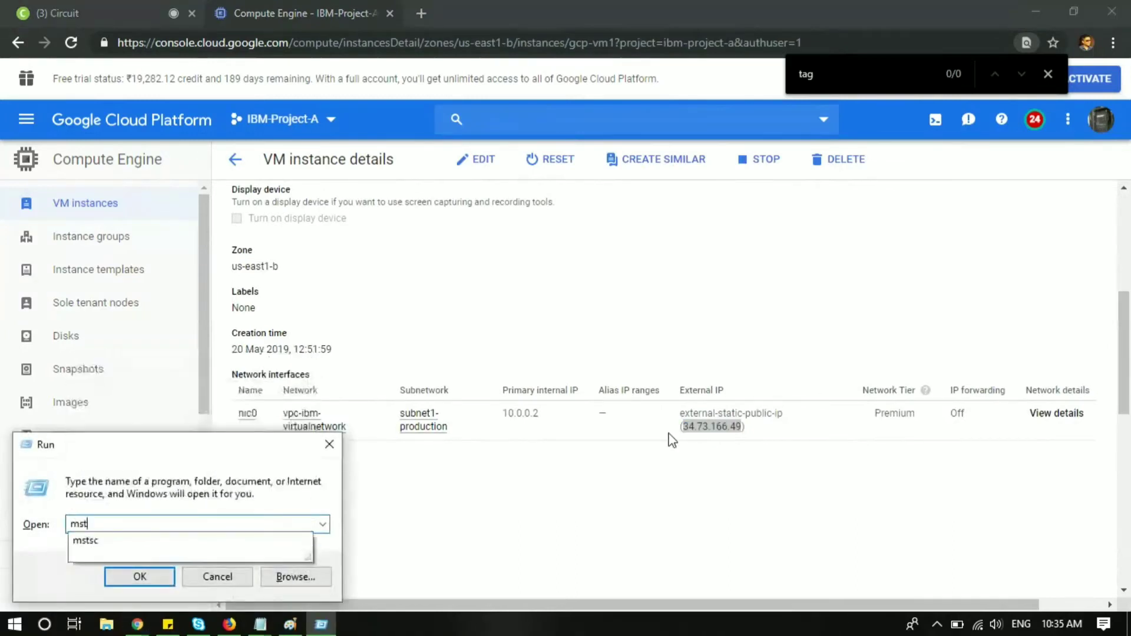
pyautogui.press('Return')
pyautogui.hotkey('ctrl', 'v')
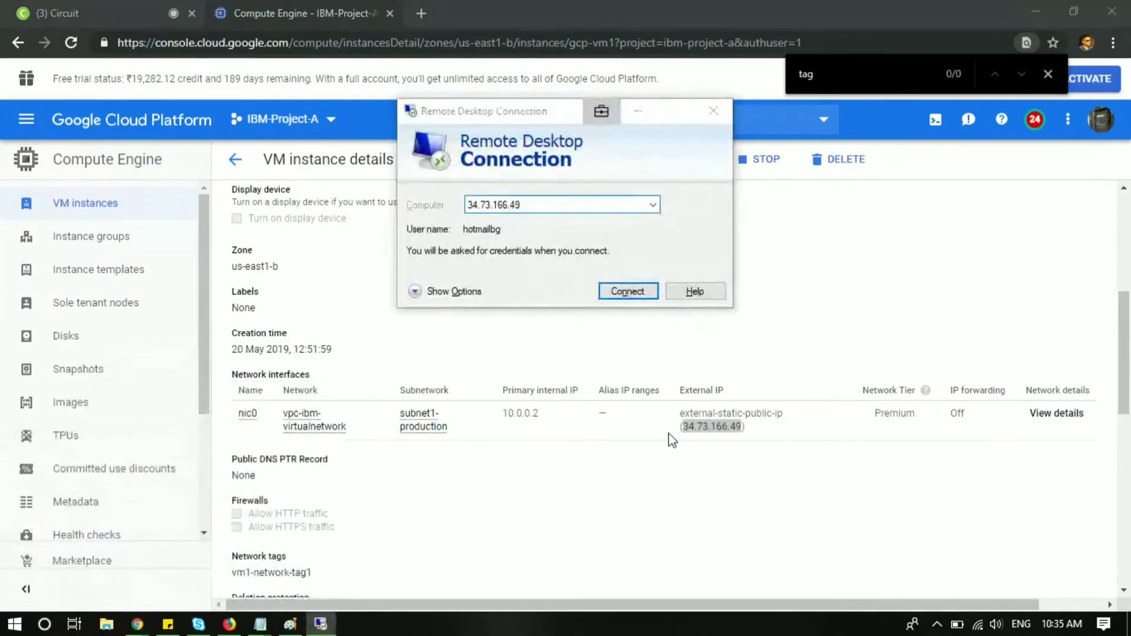
pyautogui.press('Return')
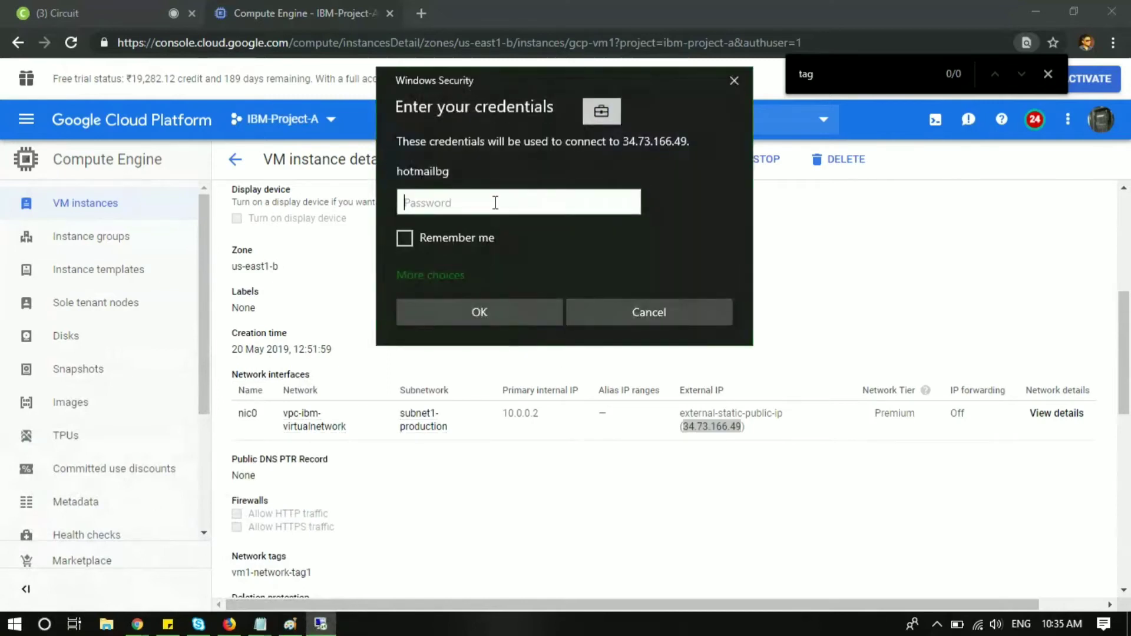
pyautogui.write('••••••••••••••')
pyautogui.press('Return')
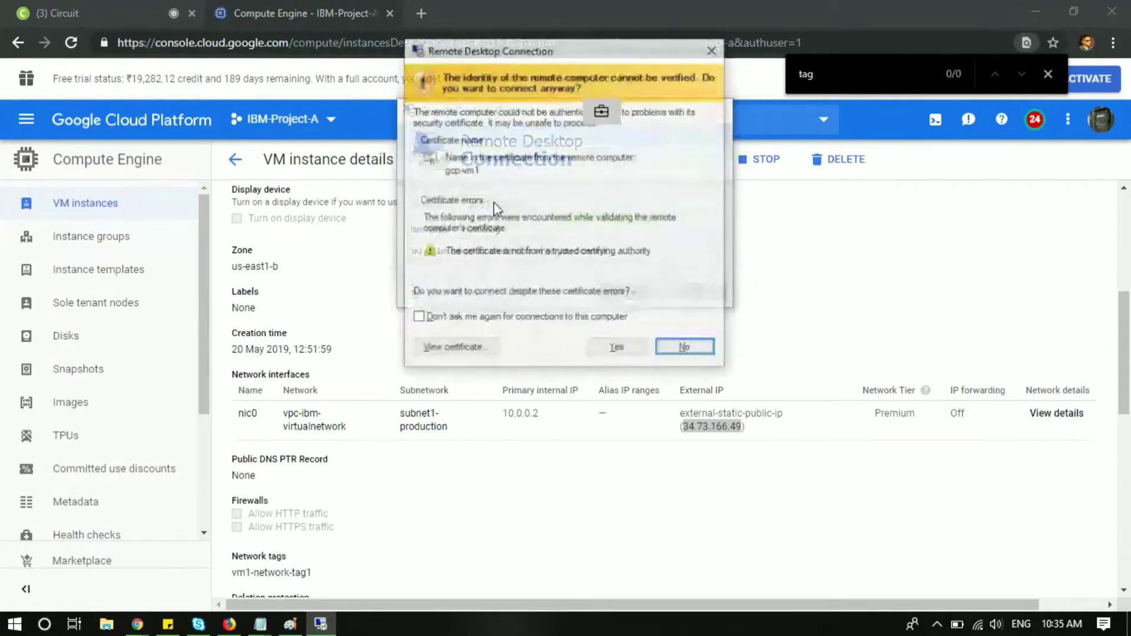
pyautogui.click(622, 349)
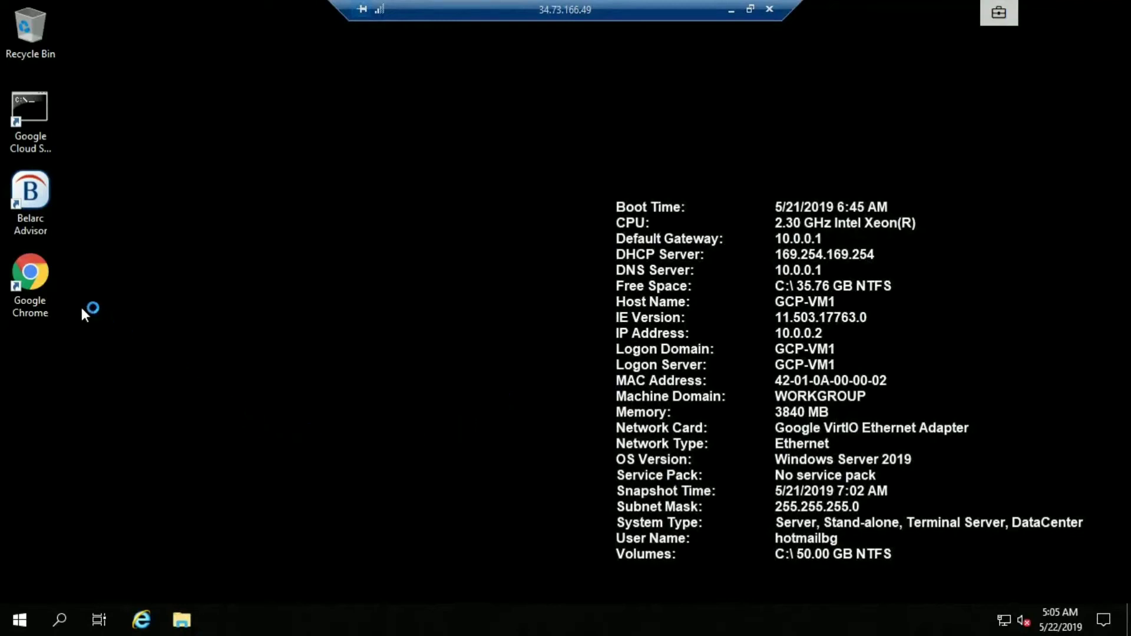
# Step: Search Google for 'test' in Chrome on the remote VM, then minimize the RDP window
pyautogui.click(34, 278)
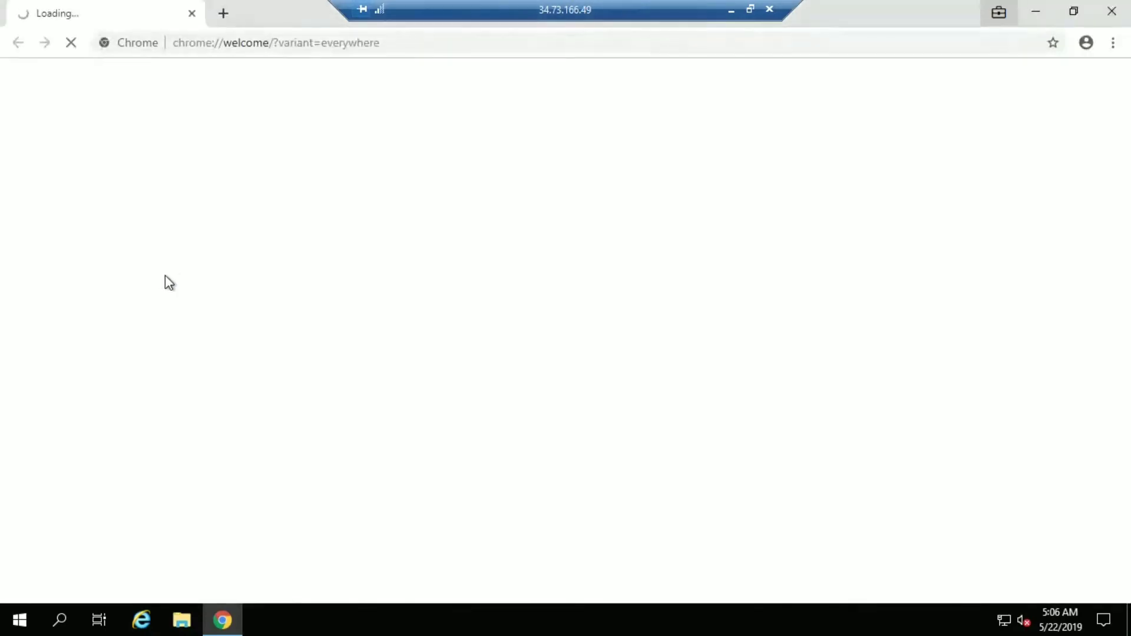
pyautogui.click(286, 44)
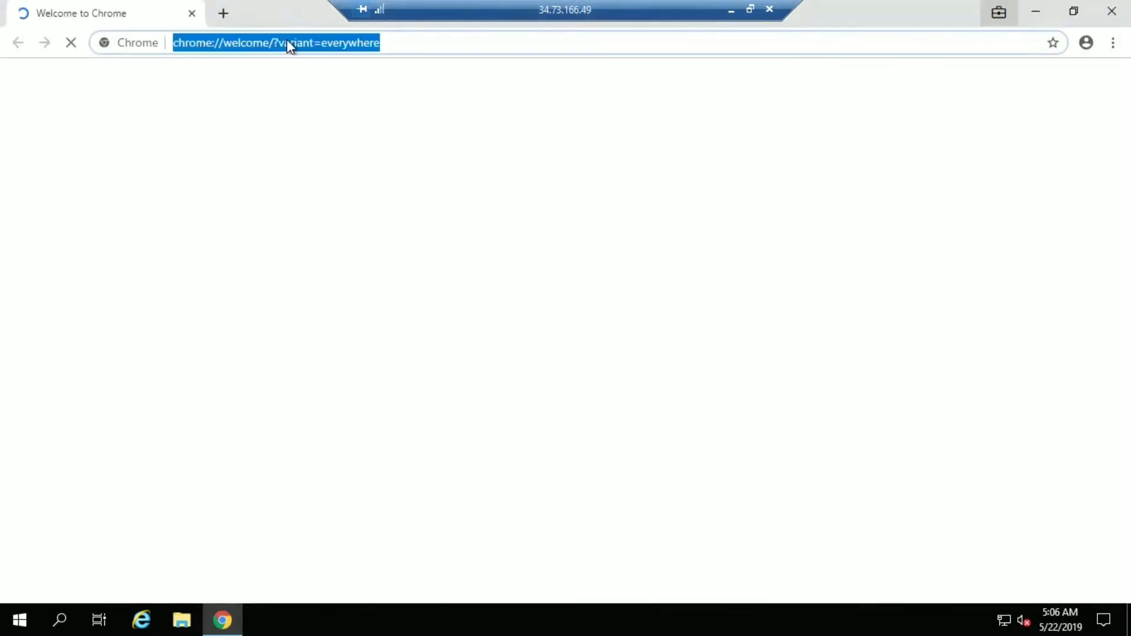
pyautogui.write('test')
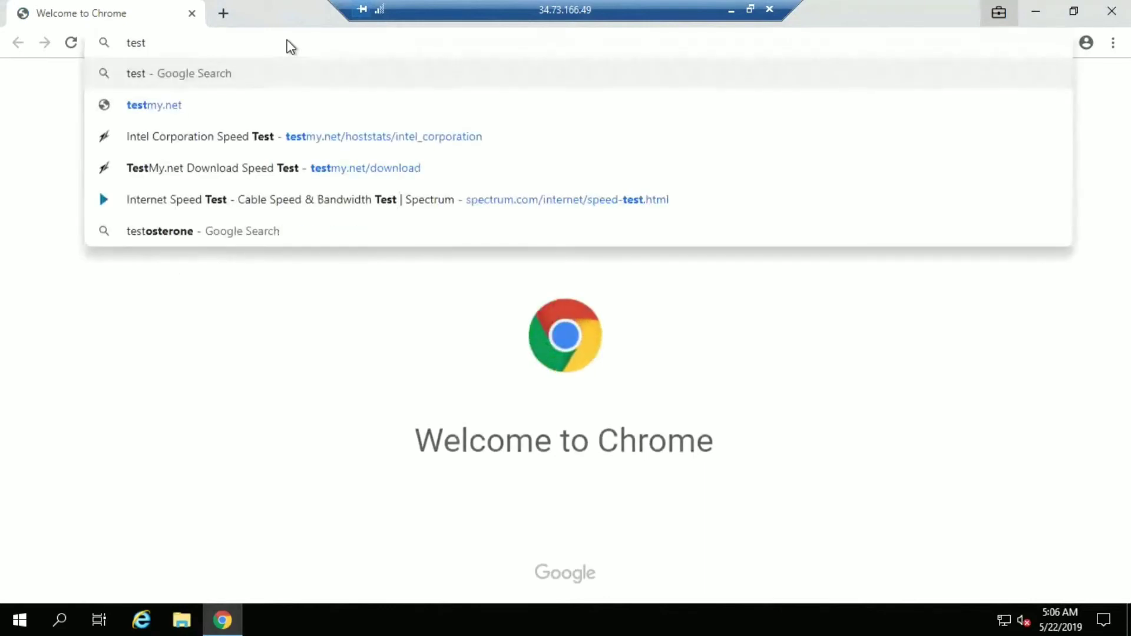
pyautogui.press('Return')
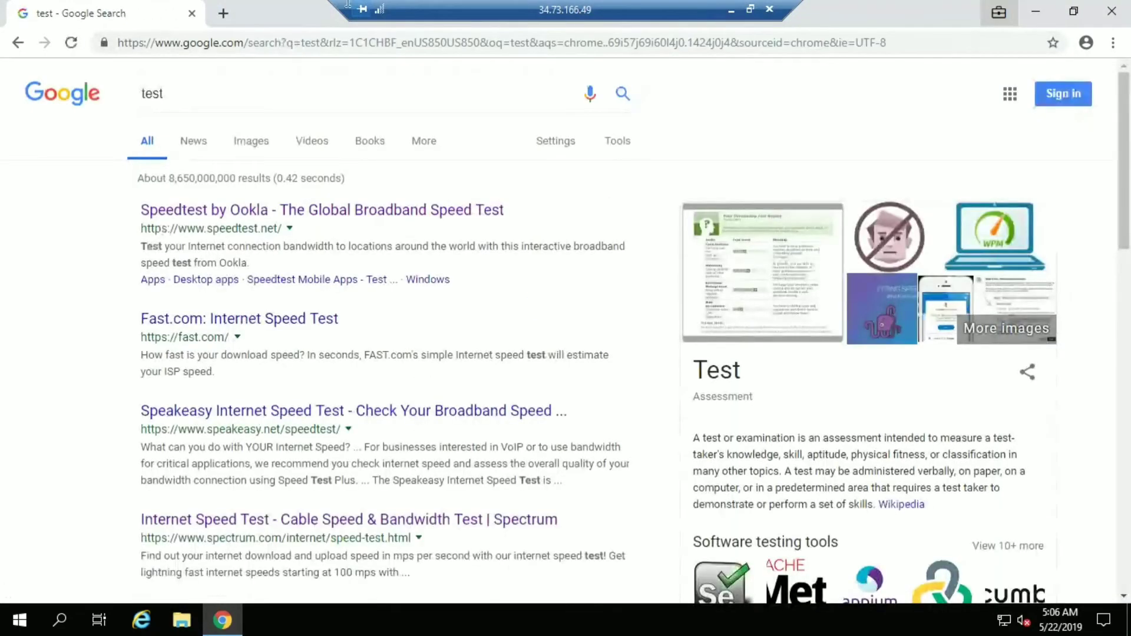
pyautogui.click(730, 7)
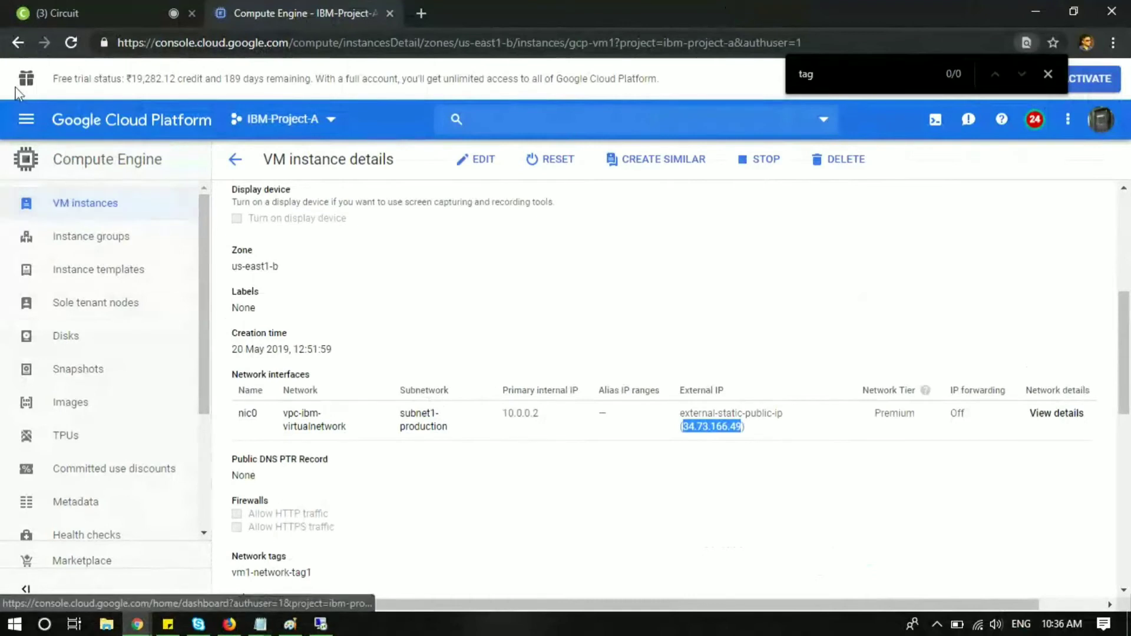
# Step: Browse to VPC network Firewall rules and inspect the securitygroup rule's tcp:3389,22 access and priority 1000
pyautogui.click(26, 119)
pyautogui.moveTo(98, 235)
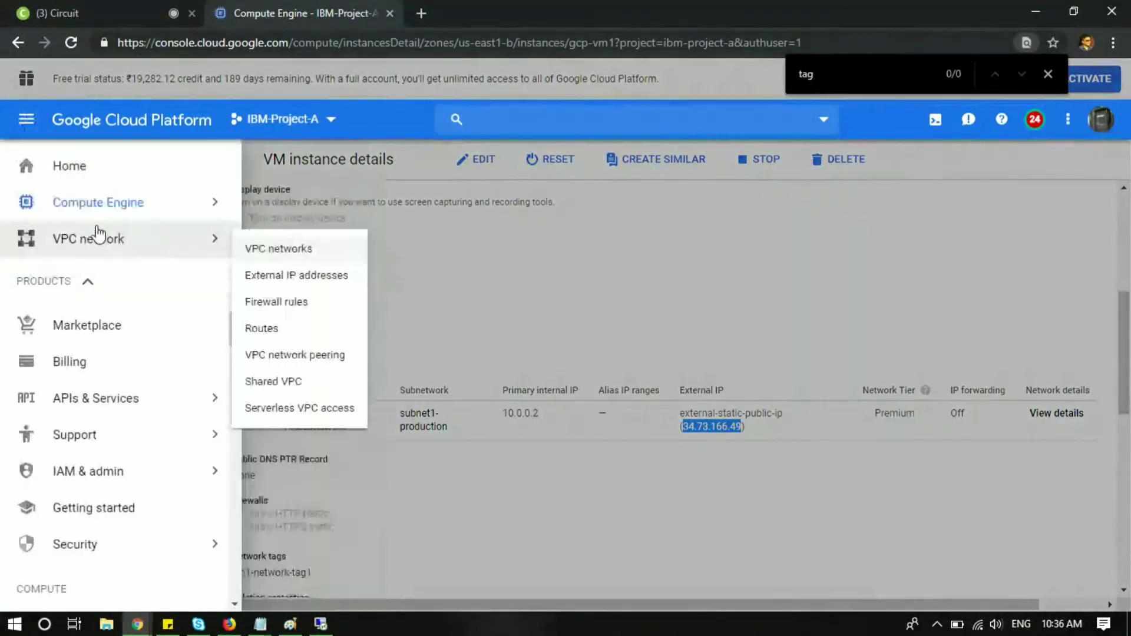
pyautogui.click(324, 306)
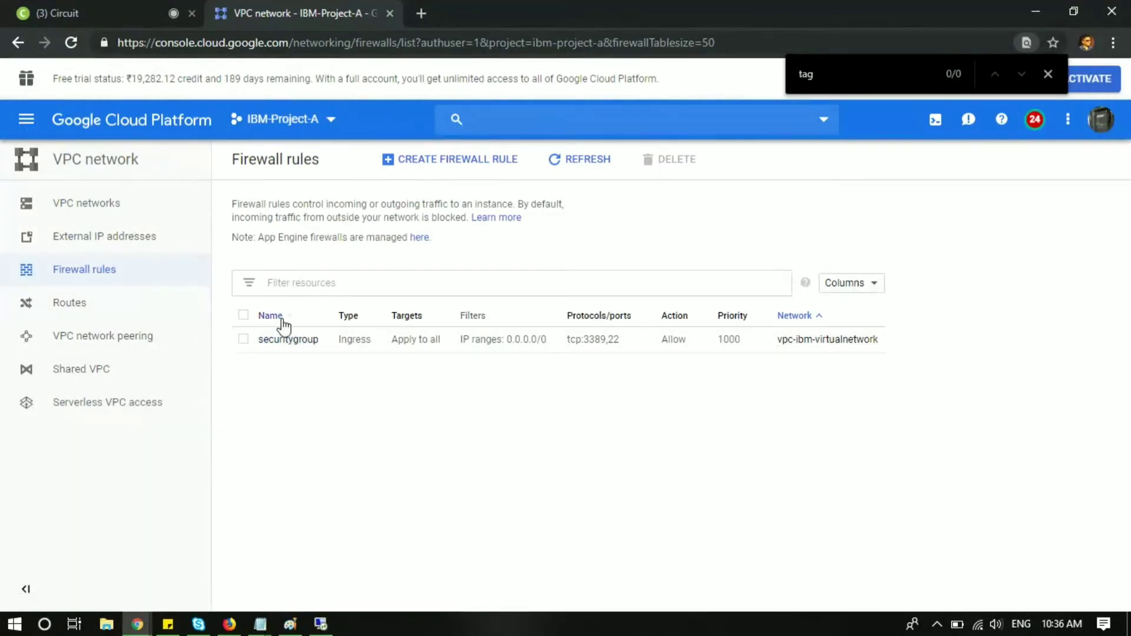
pyautogui.click(275, 341)
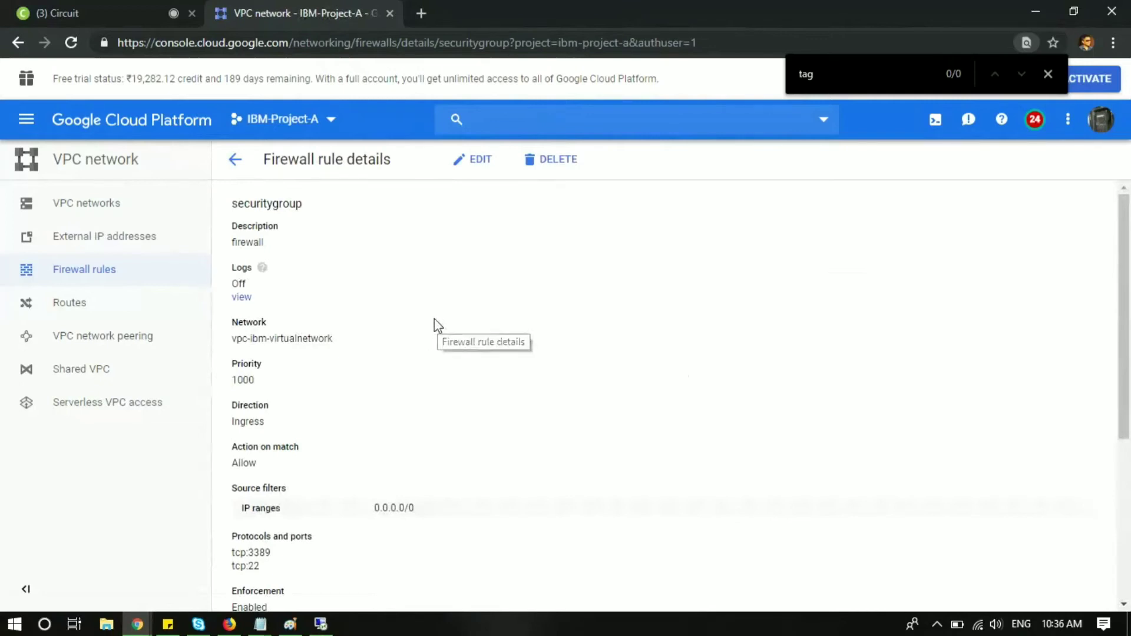
pyautogui.click(237, 160)
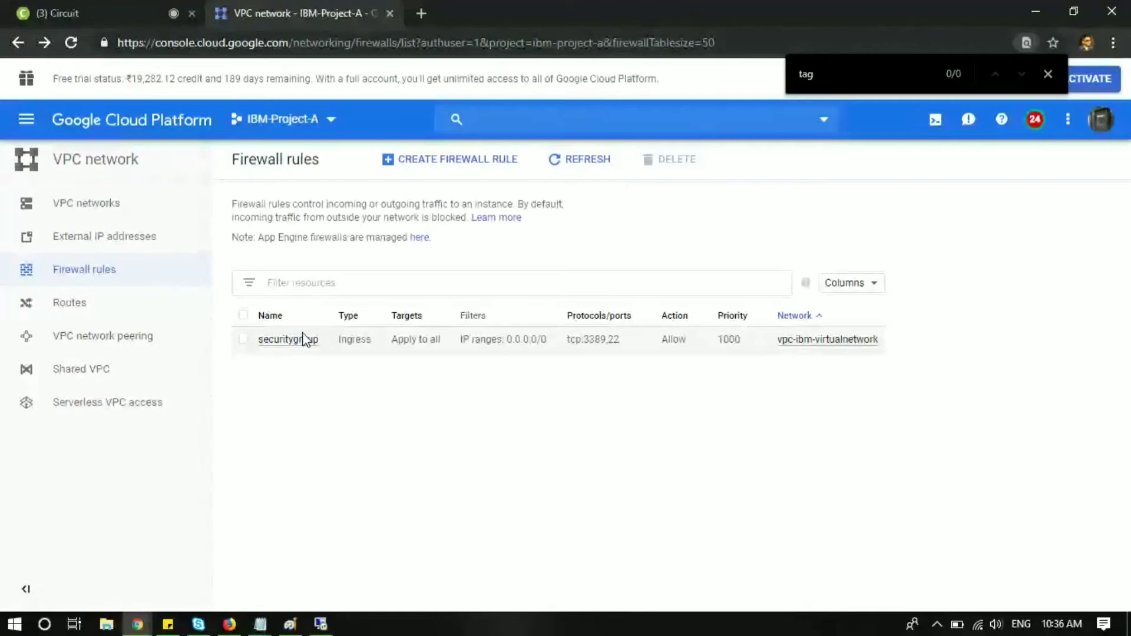
pyautogui.doubleClick(729, 339)
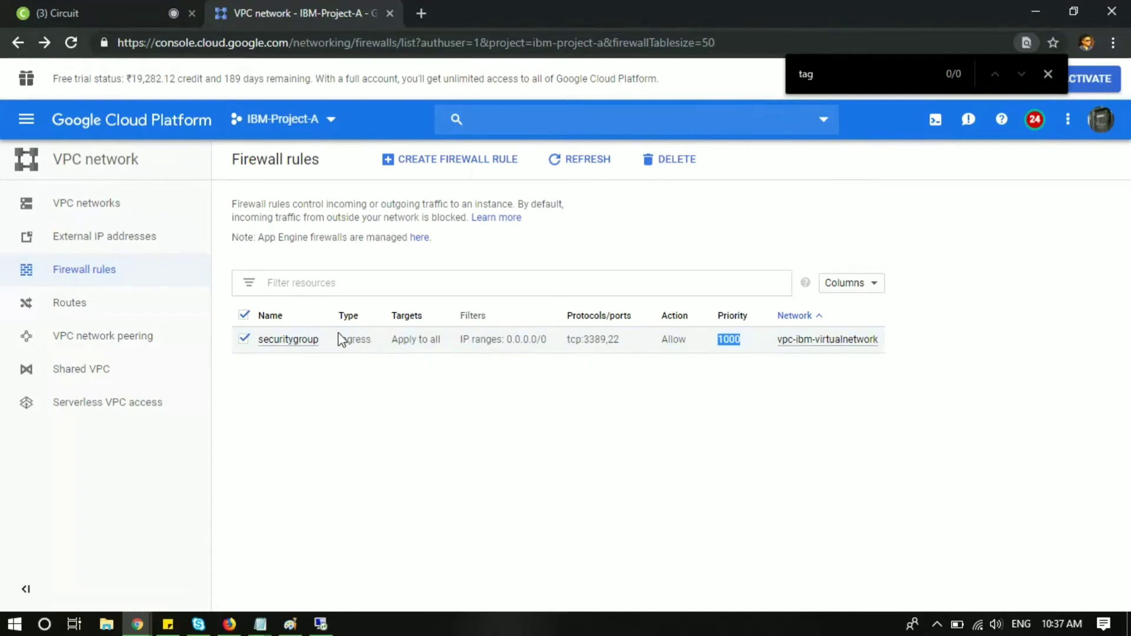
# Step: Start a new firewall rule named block-rdp-instance-level, reusing the name as its description
pyautogui.click(431, 172)
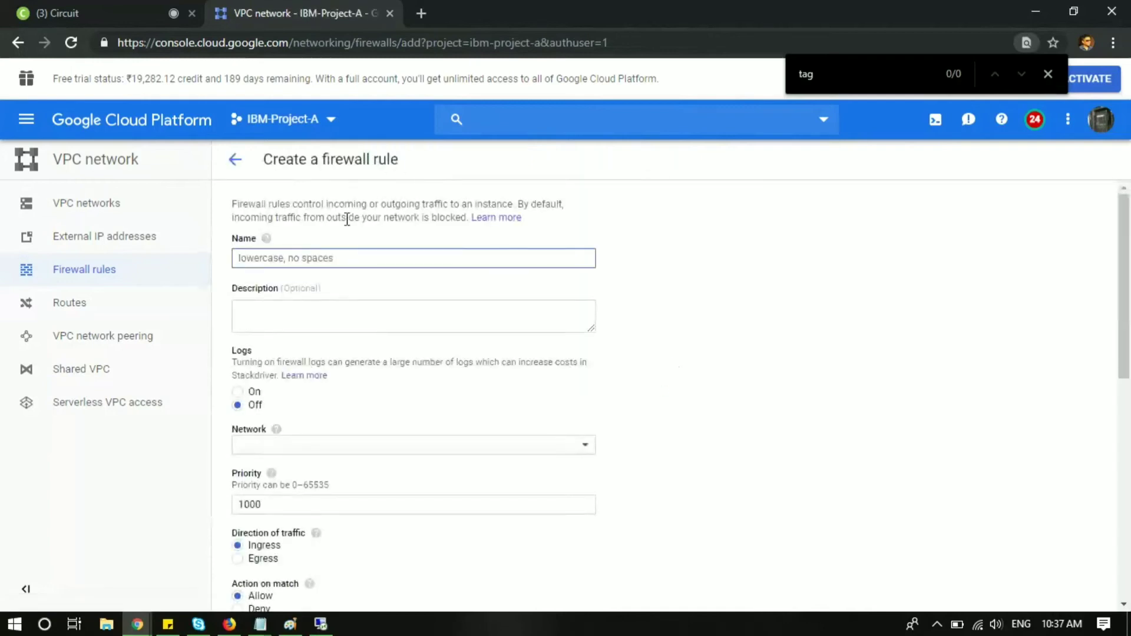
pyautogui.click(317, 261)
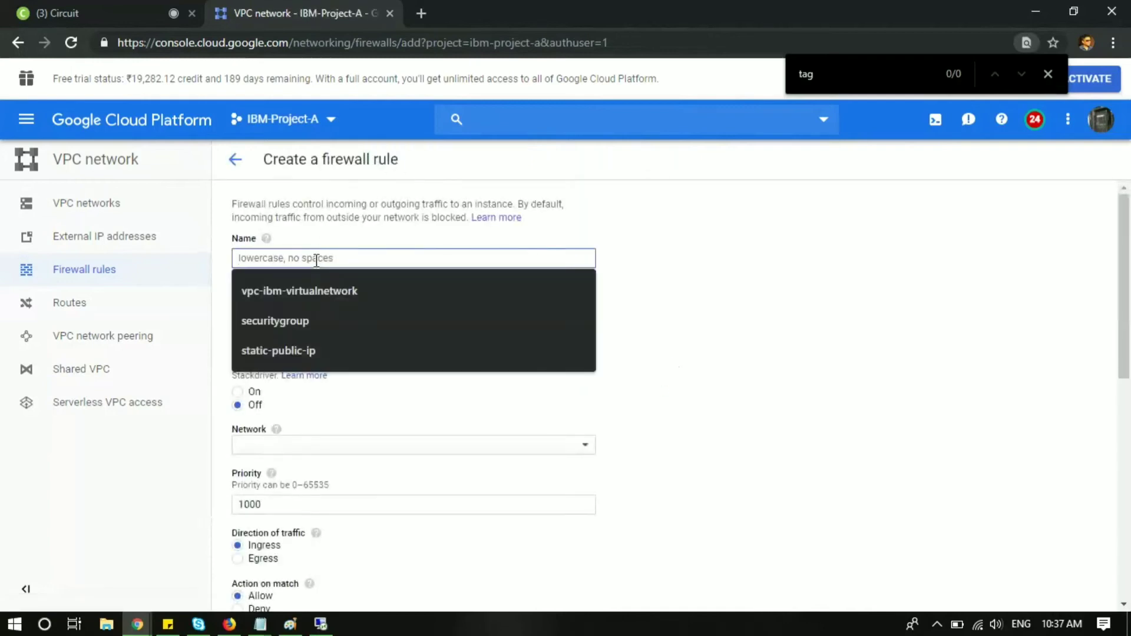
pyautogui.write('b')
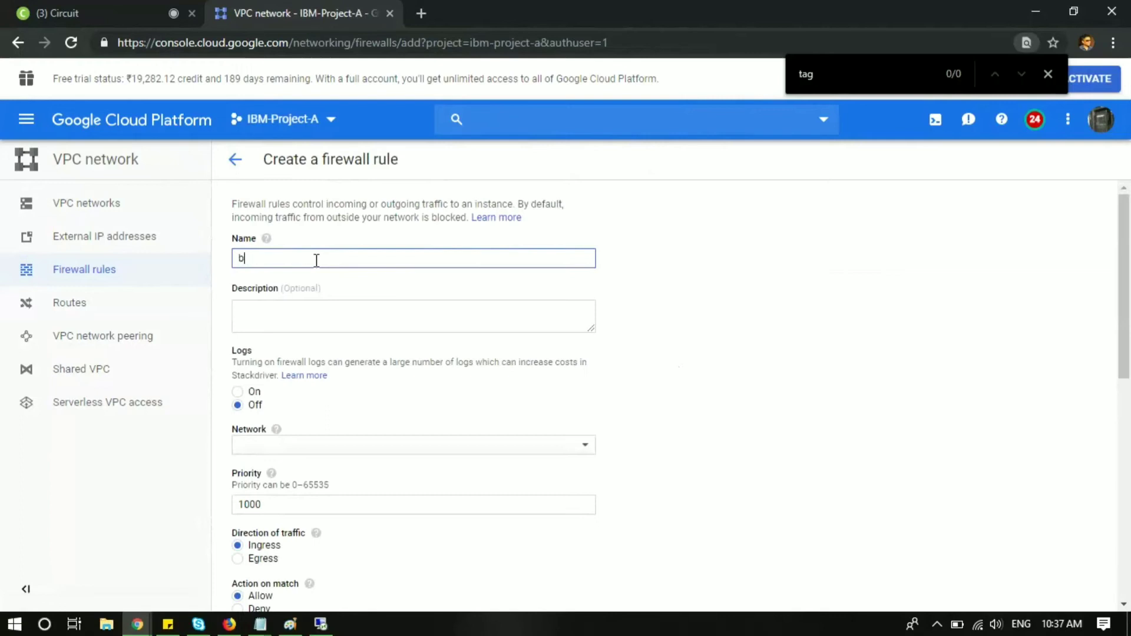
pyautogui.write('lock-rdp-instance')
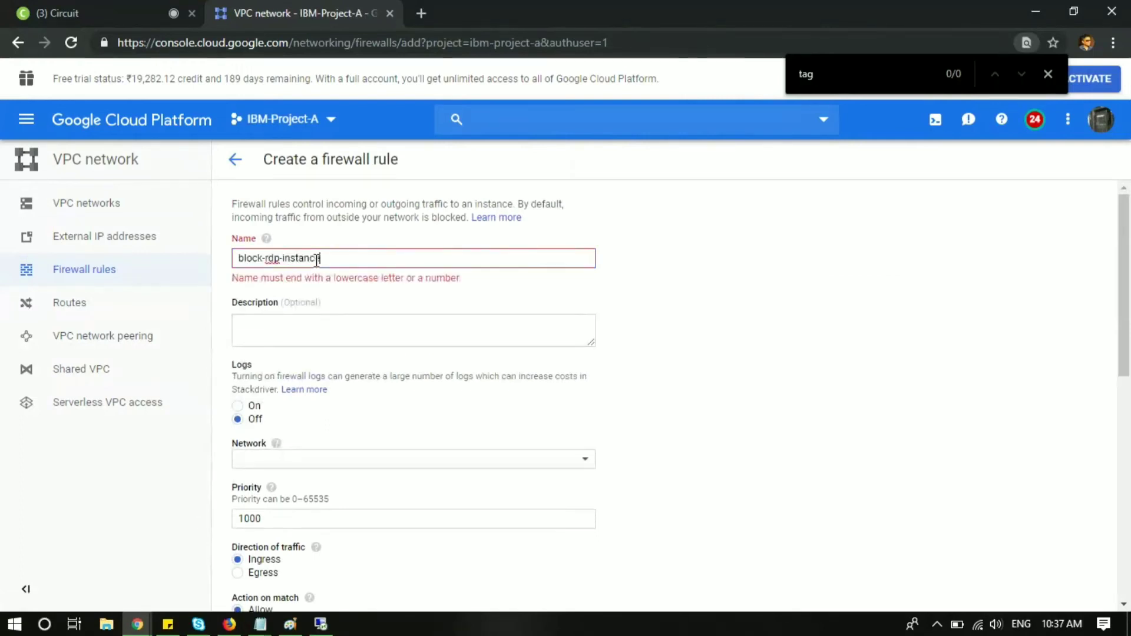
pyautogui.write('-level')
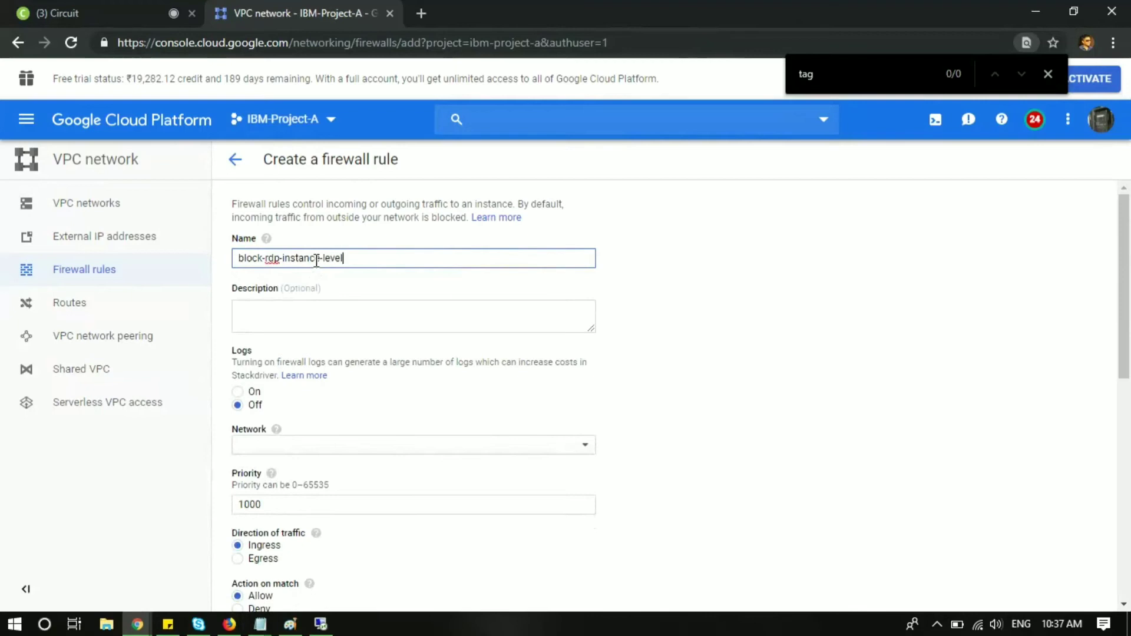
pyautogui.moveTo(354, 258); pyautogui.dragTo(214, 250)
pyautogui.hotkey('ctrl', 'c')
pyautogui.click(299, 312)
pyautogui.hotkey('ctrl', 'v')
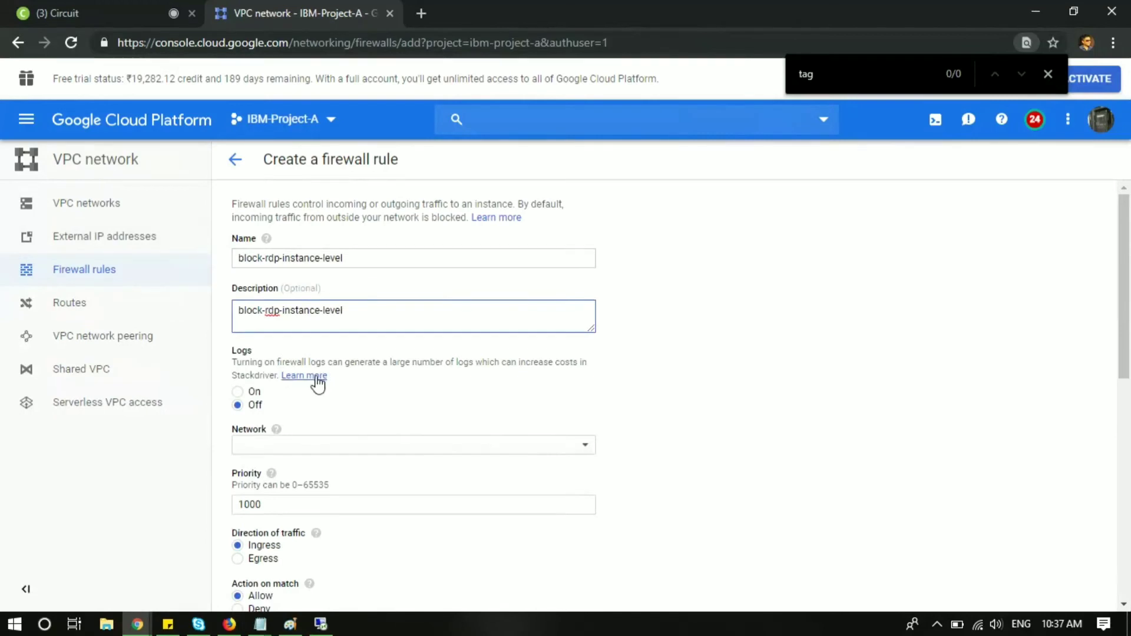
# Step: Put the rule on network vpc-ibm-virtualnetwork with priority 999
pyautogui.scroll(-1, 334, 416)
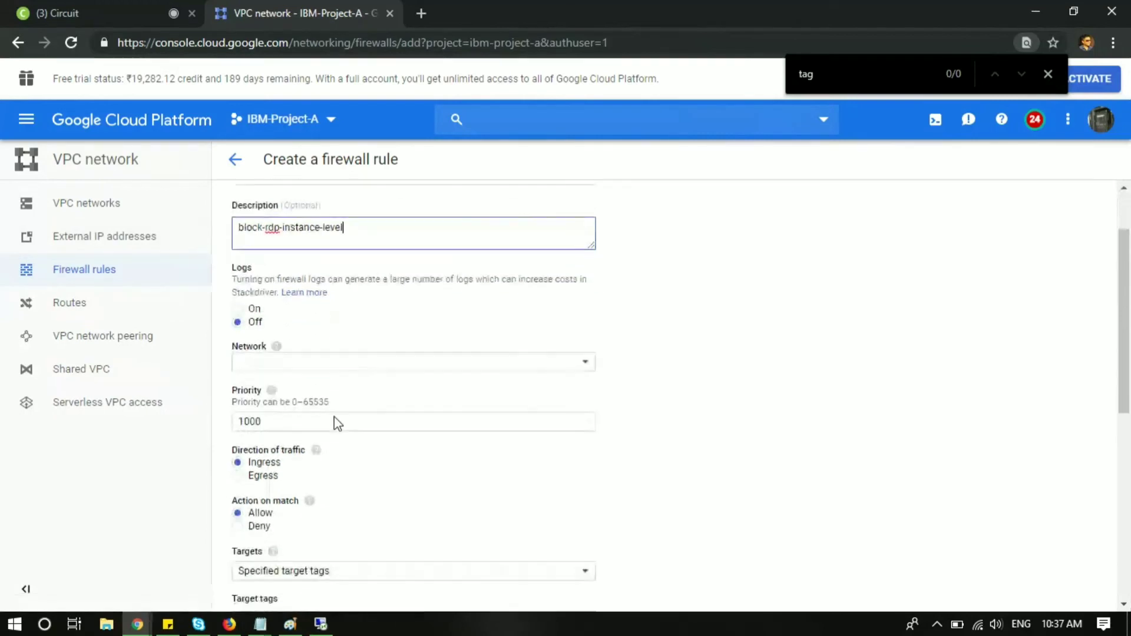
pyautogui.click(346, 375)
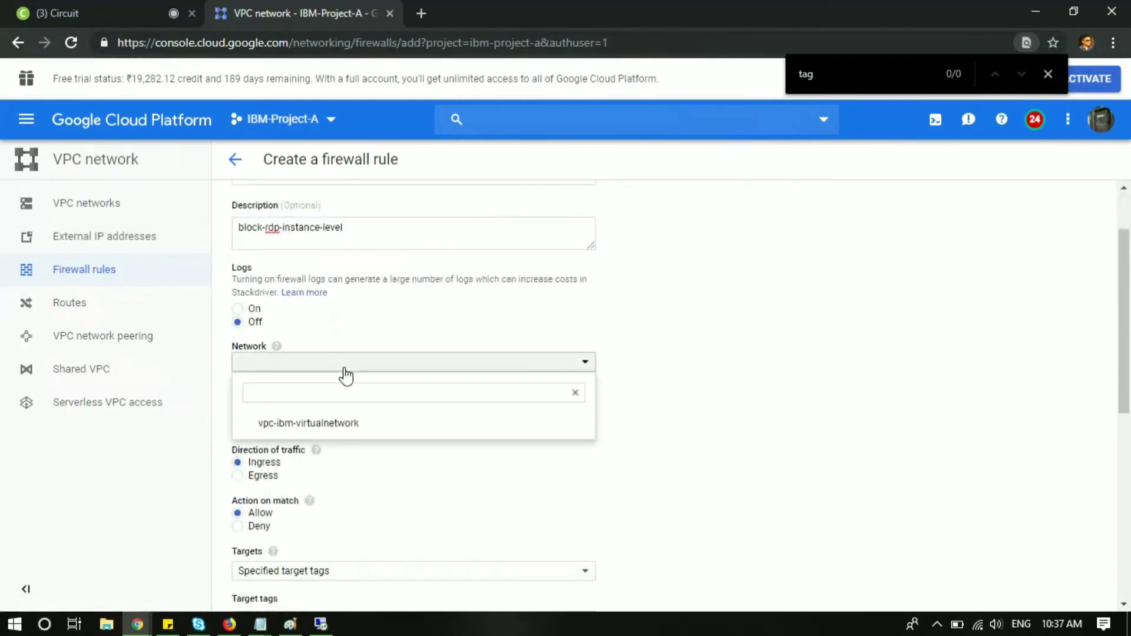
pyautogui.click(353, 424)
pyautogui.scroll(-2, 376, 461)
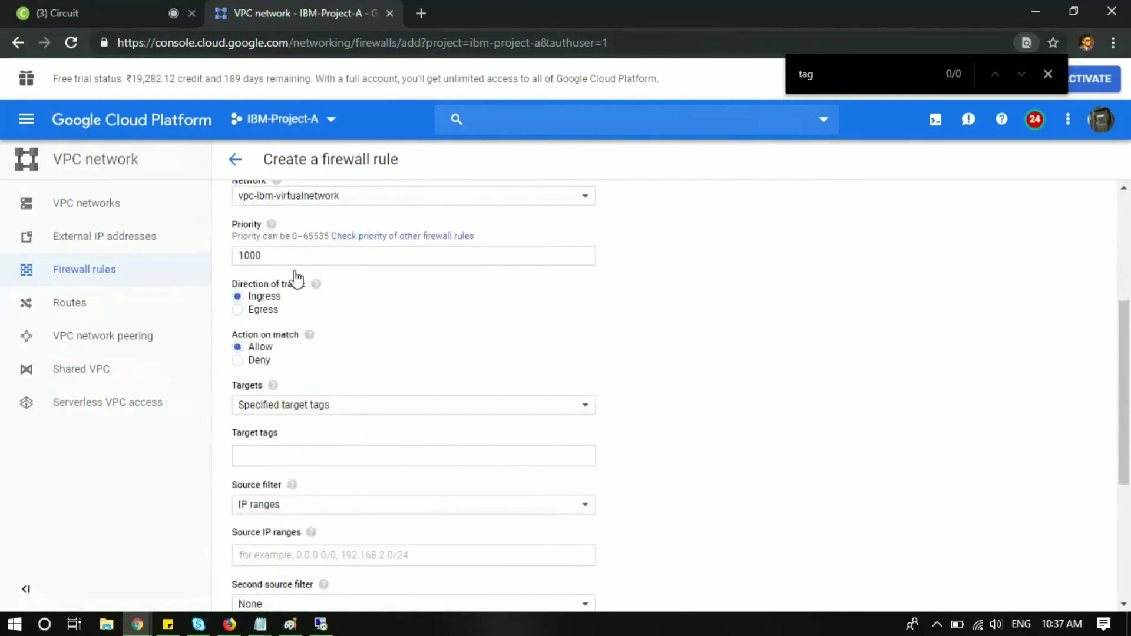
pyautogui.doubleClick(260, 255)
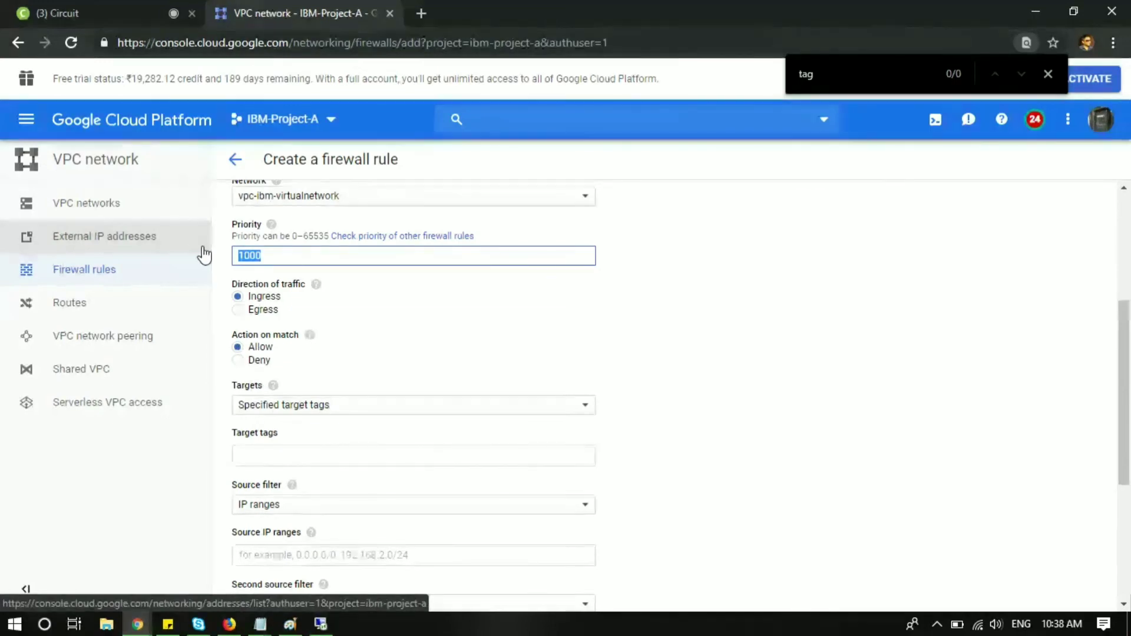
pyautogui.write('999')
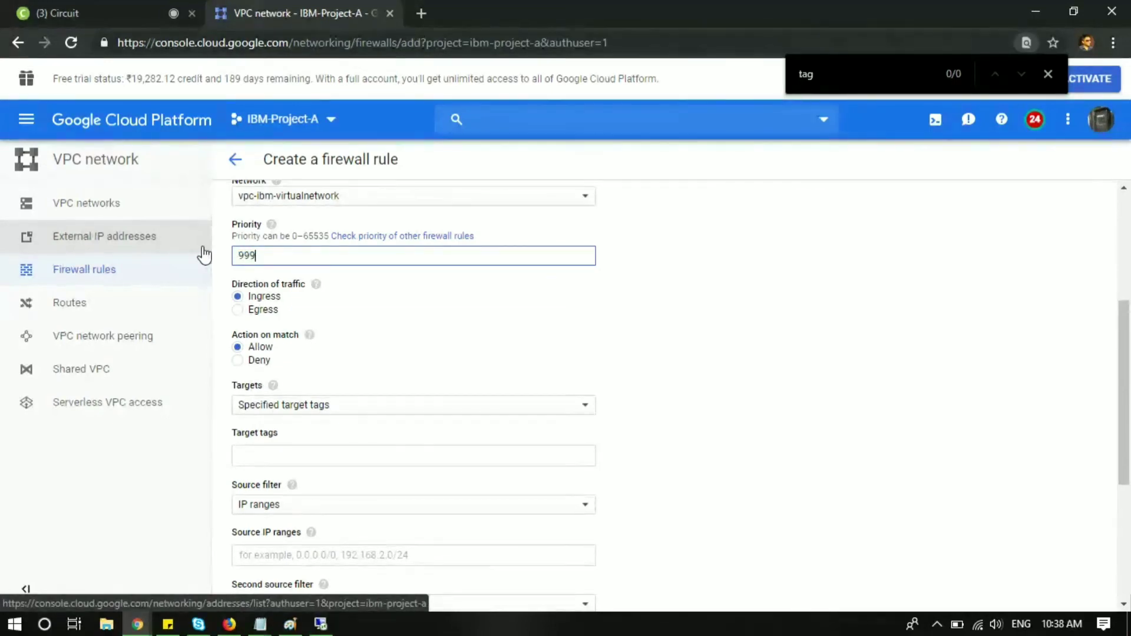
pyautogui.click(421, 295)
pyautogui.press('Tab')
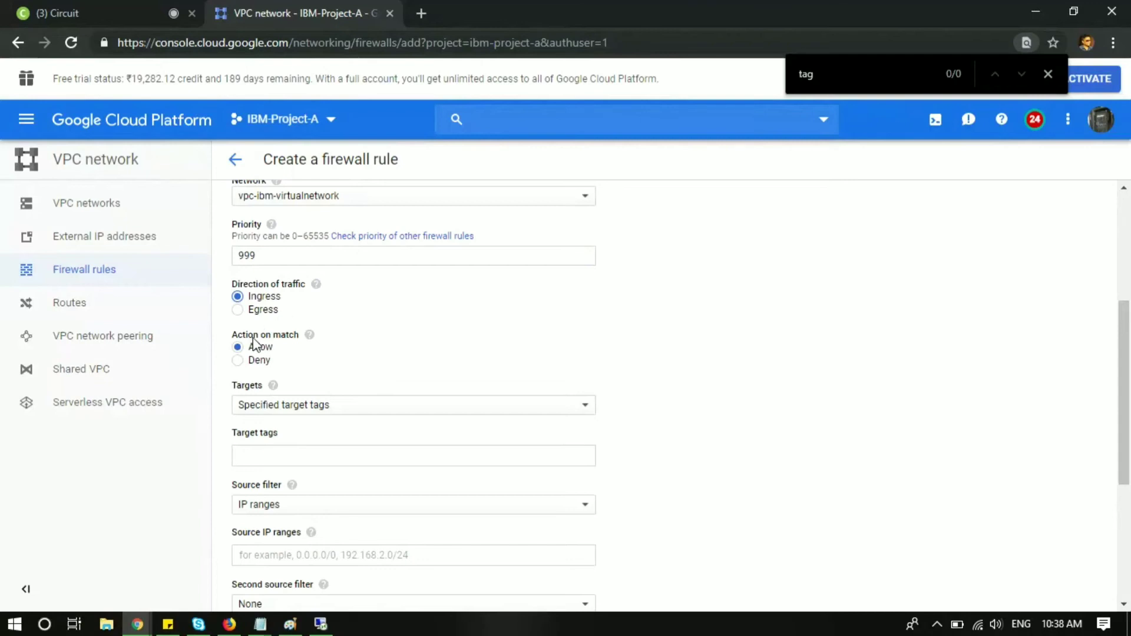
# Step: Set the action to Deny, target tag vm1-network, and duplicate the browser tab
pyautogui.click(240, 362)
pyautogui.click(340, 407)
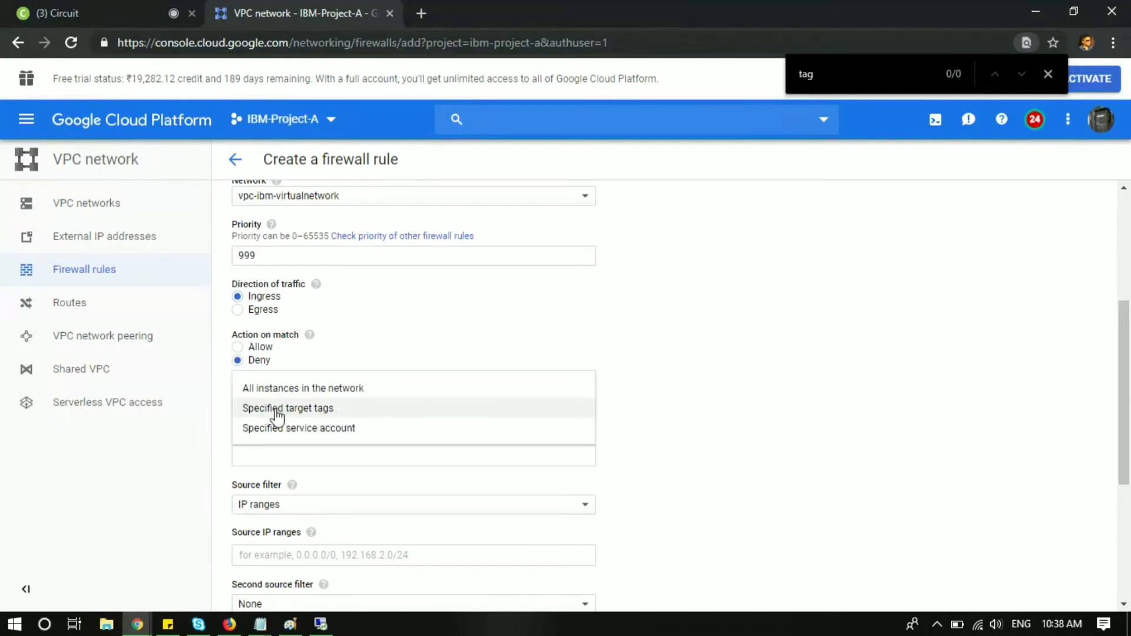
pyautogui.click(324, 408)
pyautogui.click(287, 458)
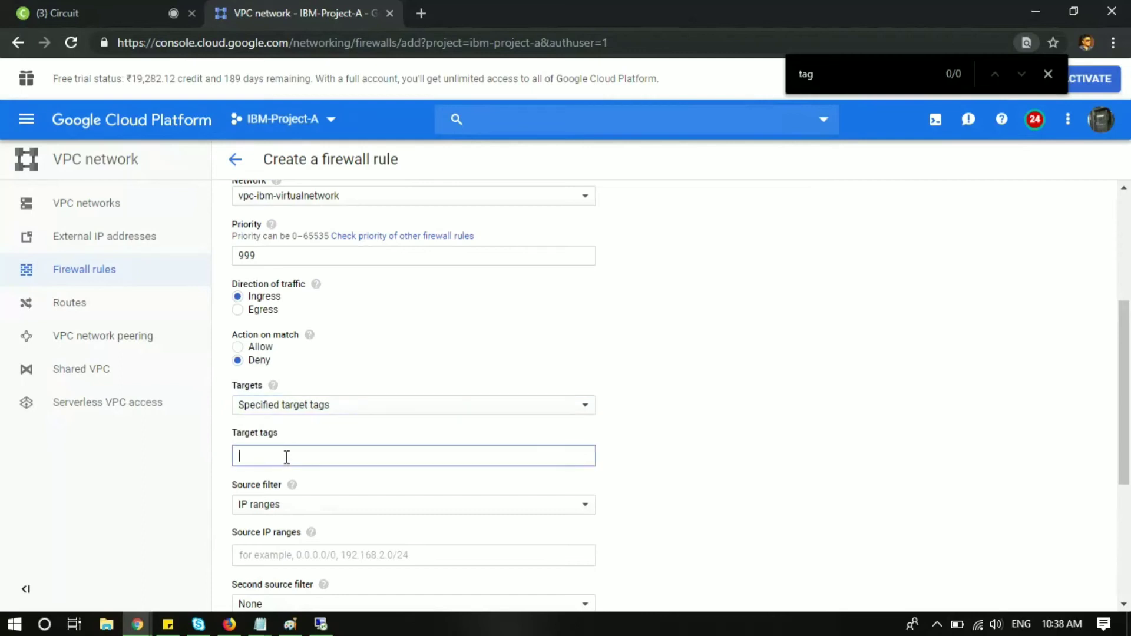
pyautogui.write('vm1-network')
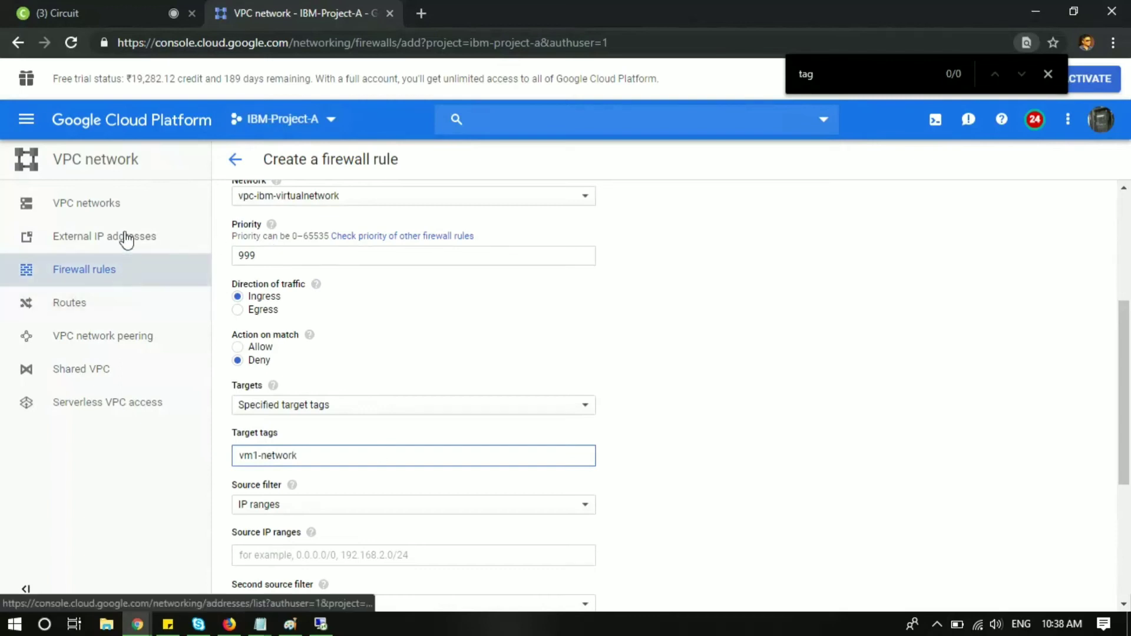
pyautogui.rightClick(286, 14)
pyautogui.click(327, 77)
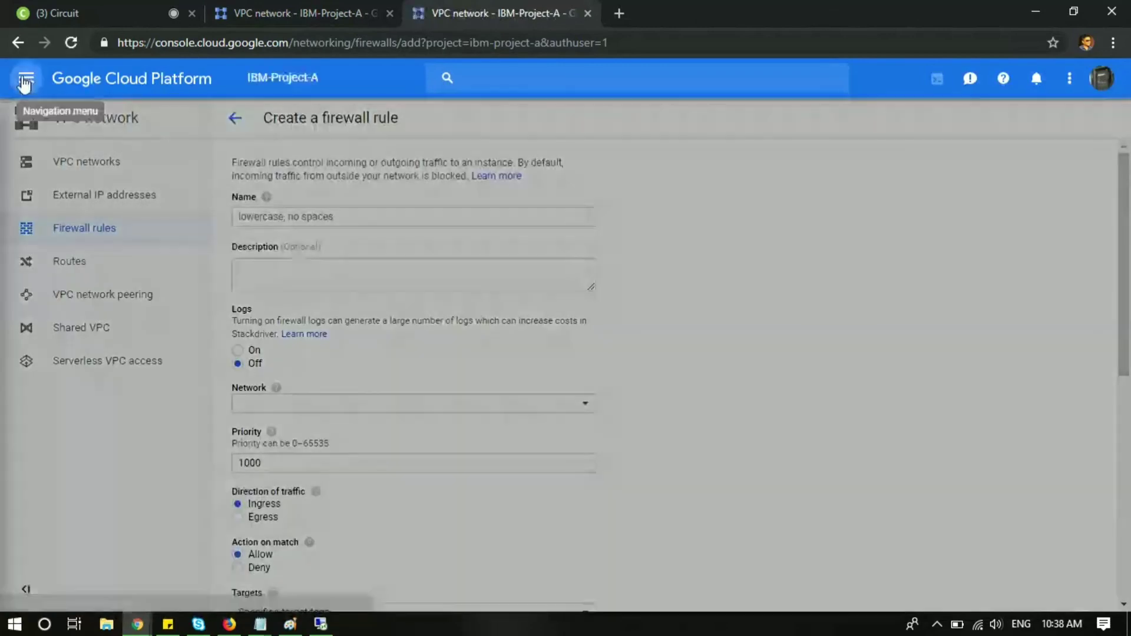
# Step: Copy the network tag vm1-network-tag1 from gcp-vm1's instance details, then return to the rule form
pyautogui.click(25, 79)
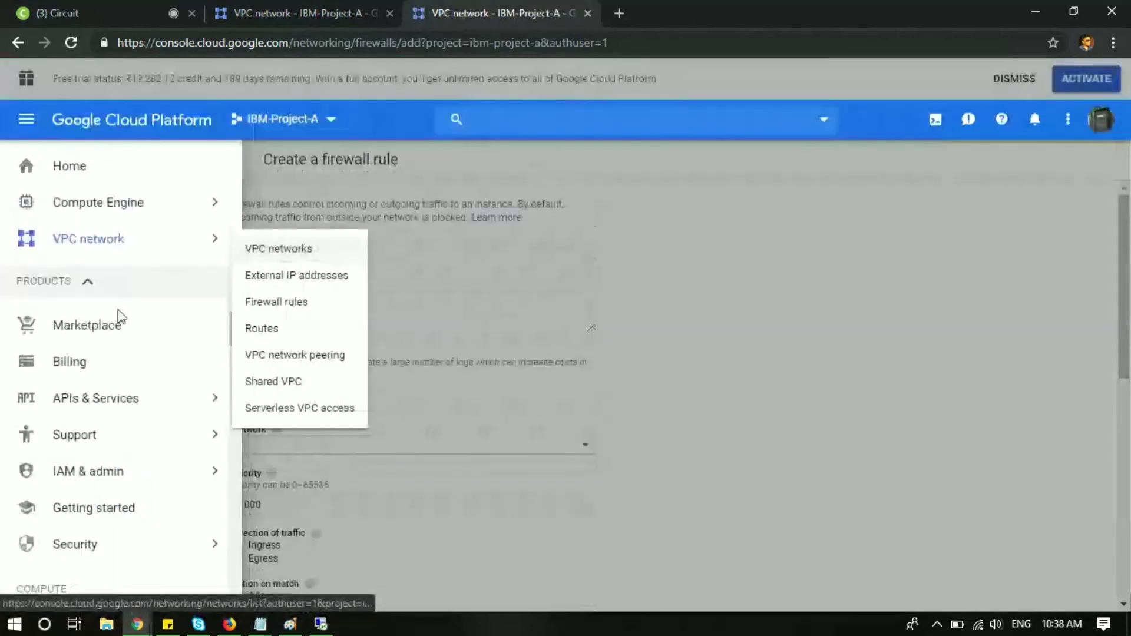
pyautogui.click(126, 203)
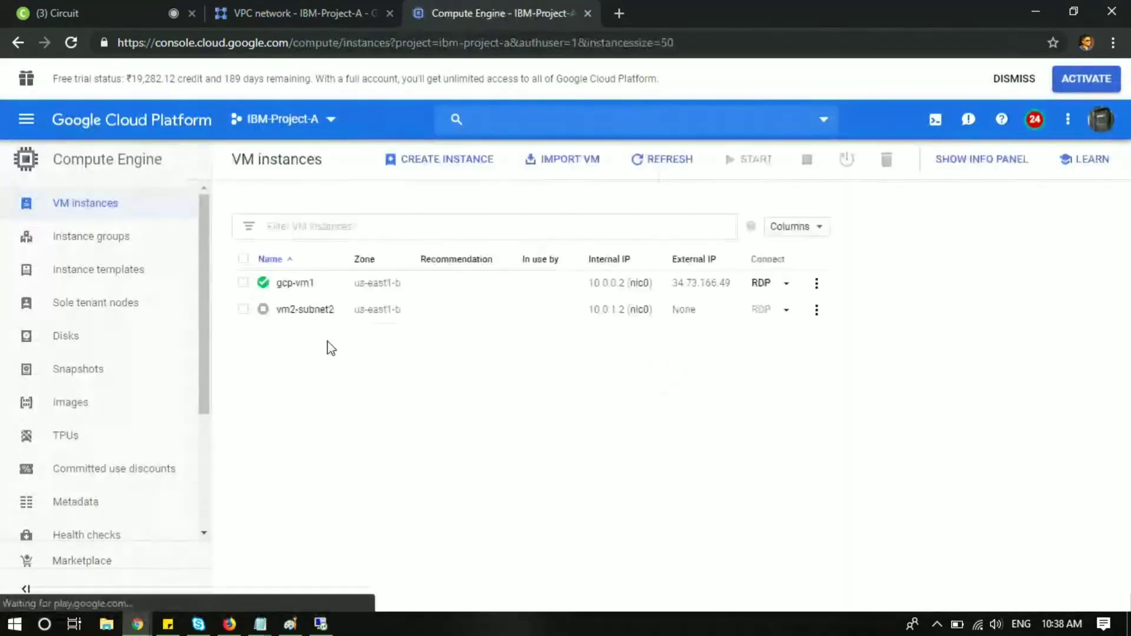
pyautogui.click(299, 284)
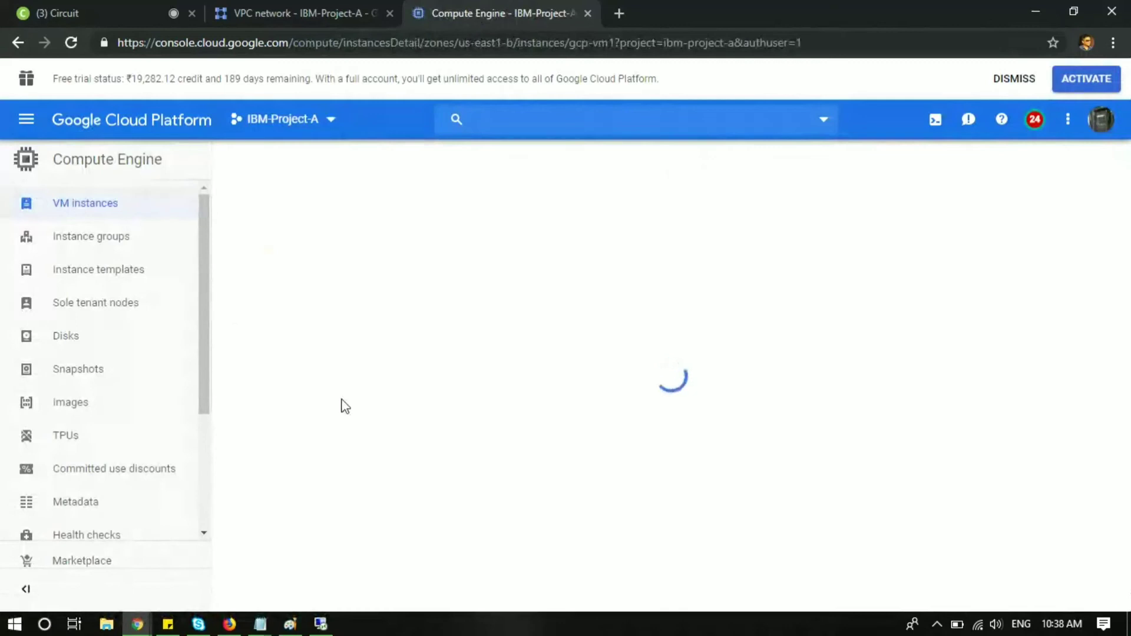
pyautogui.scroll(-7, 344, 405)
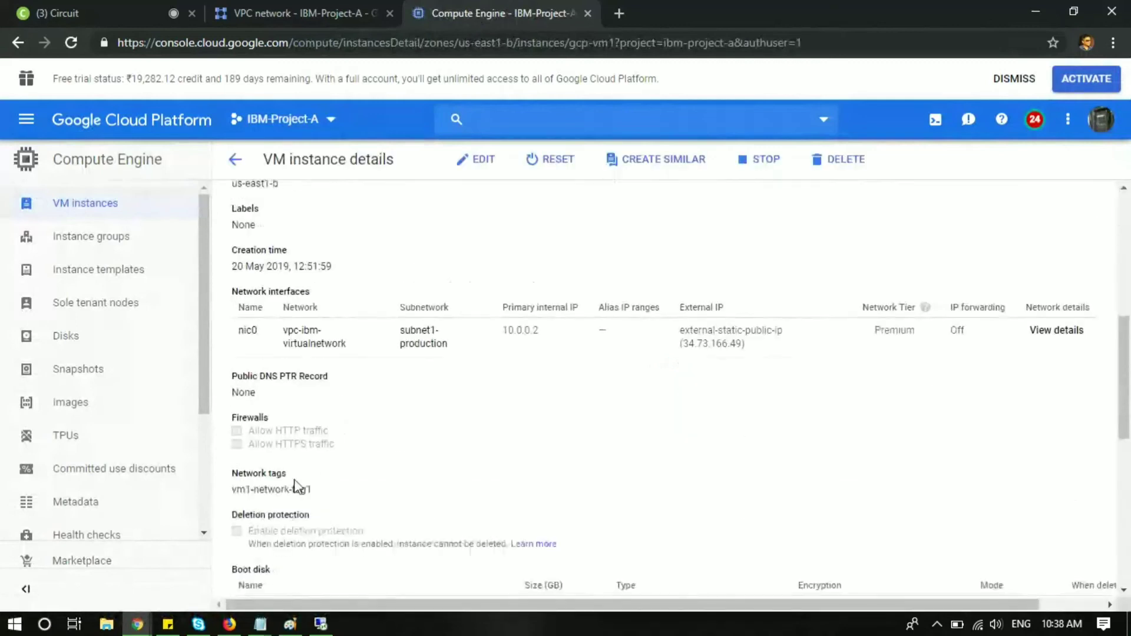
pyautogui.moveTo(313, 489); pyautogui.dragTo(231, 490)
pyautogui.rightClick(266, 490)
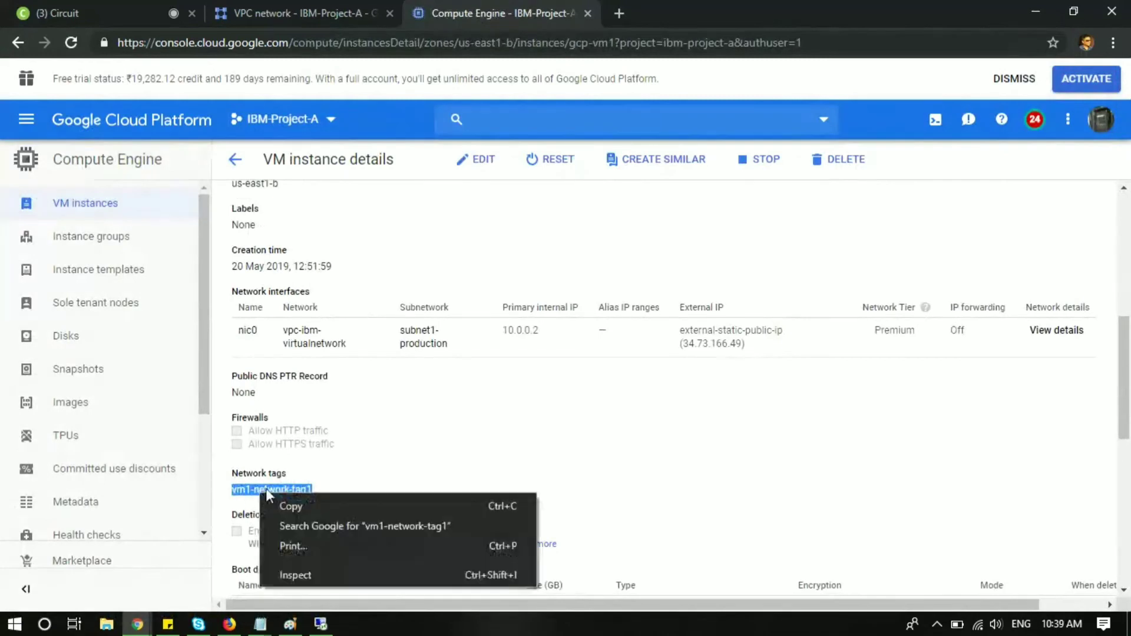
pyautogui.click(299, 502)
pyautogui.click(351, 2)
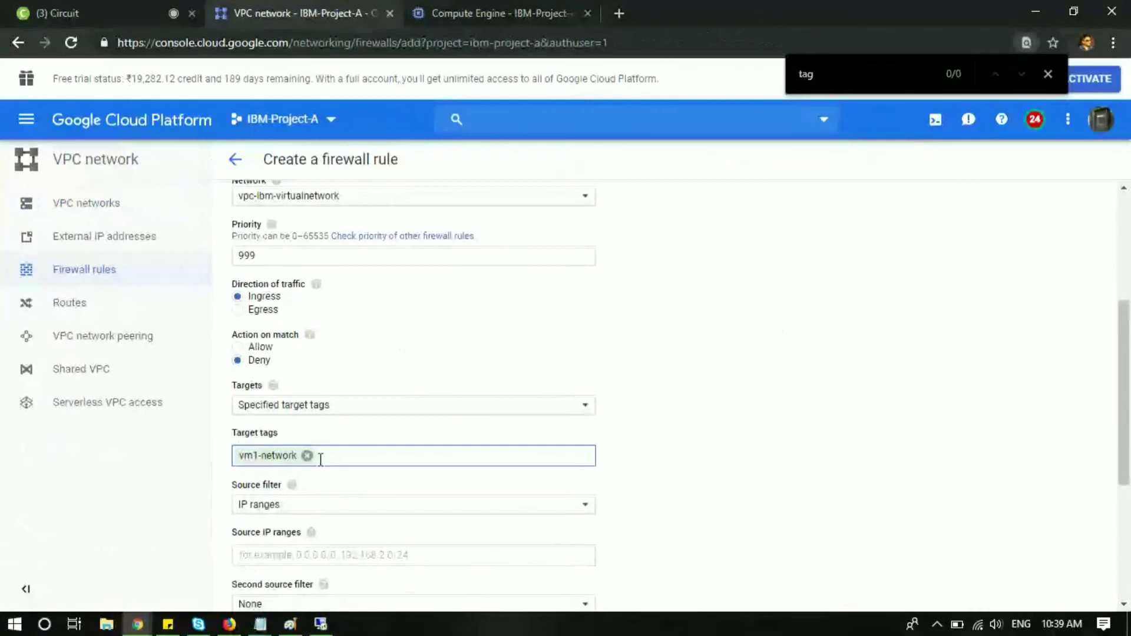
# Step: Replace the target tag with the pasted vm1-network-tag1
pyautogui.click(307, 455)
pyautogui.rightClick(305, 458)
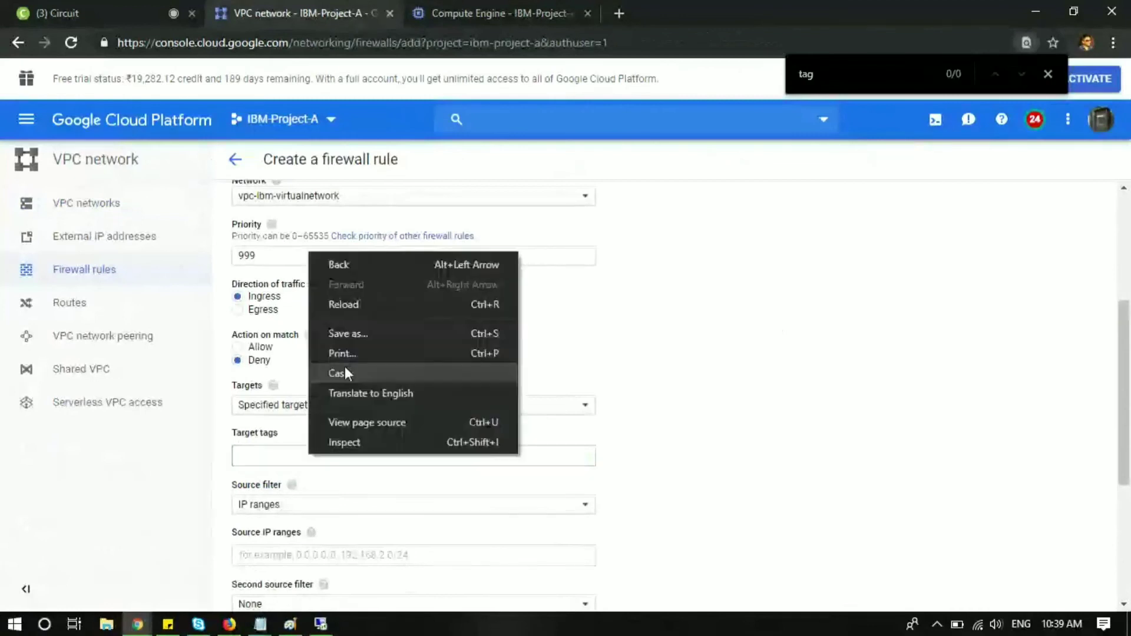
pyautogui.click(269, 459)
pyautogui.click(269, 459)
pyautogui.hotkey('ctrl', 'v')
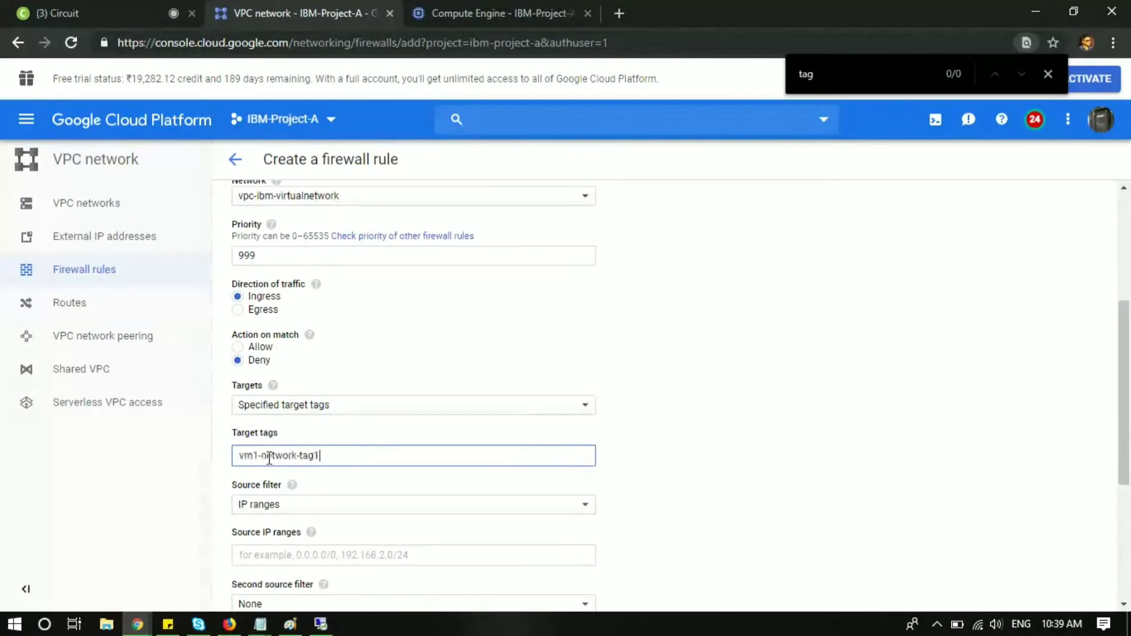
pyautogui.click(718, 478)
# Step: Use IP ranges as the source filter with range 0.0.0.0/0
pyautogui.scroll(-1, 706, 473)
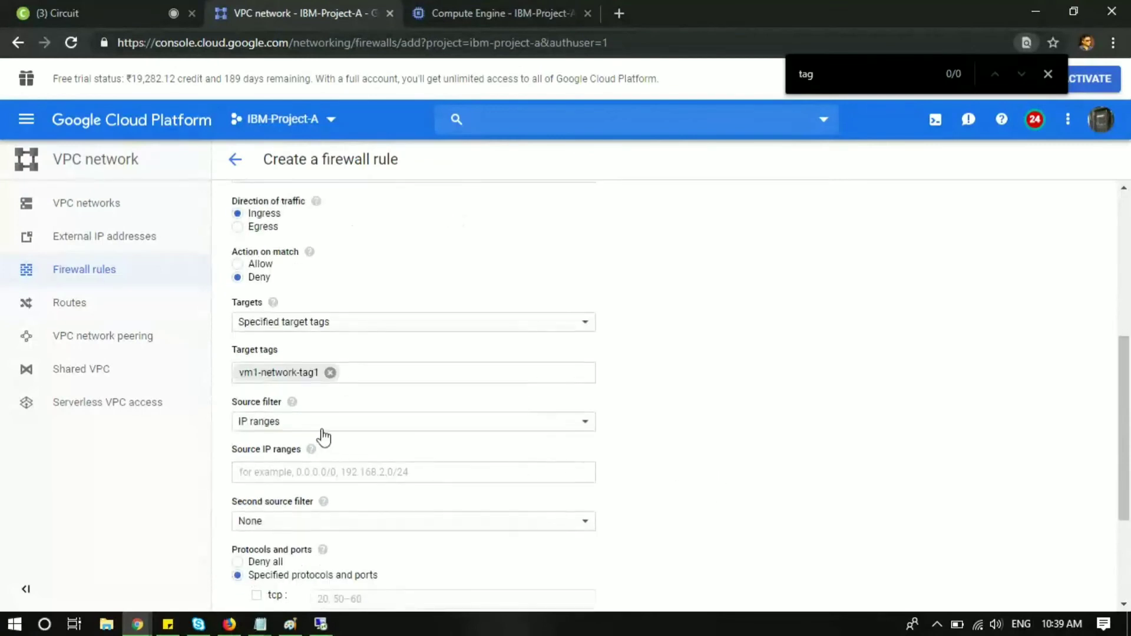
pyautogui.click(320, 423)
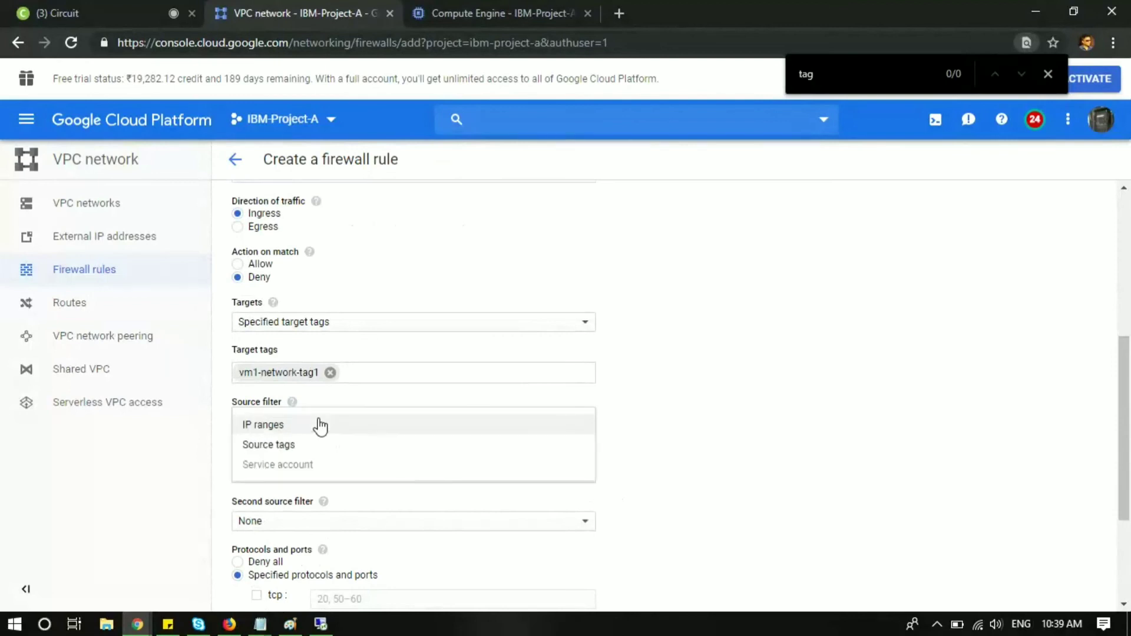
pyautogui.click(320, 425)
pyautogui.click(303, 471)
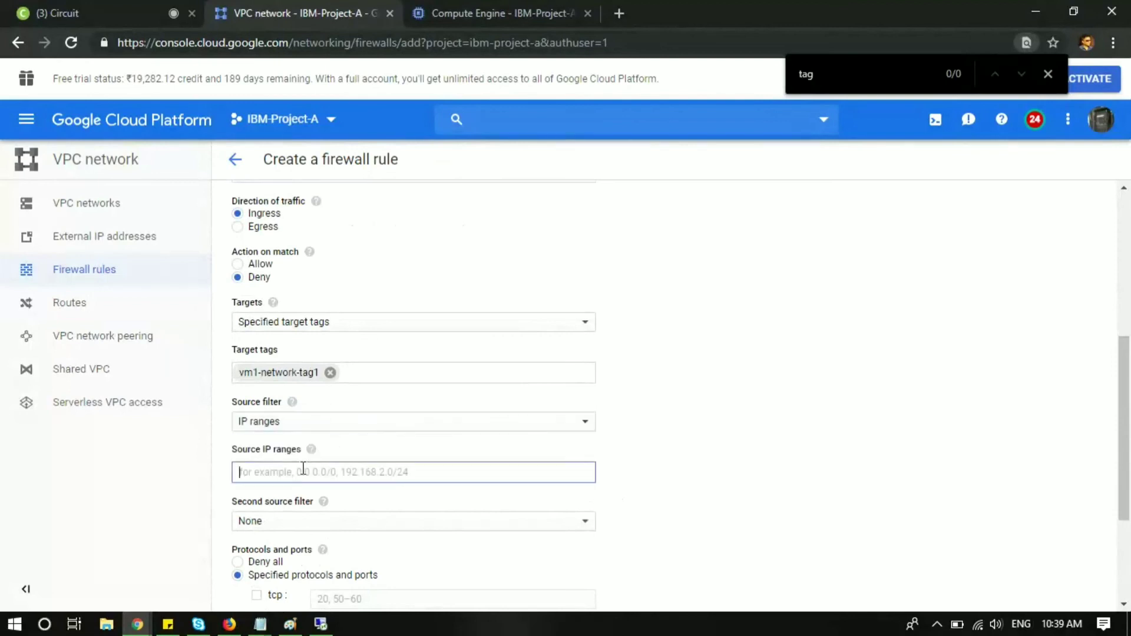
pyautogui.write('0.0.0.0')
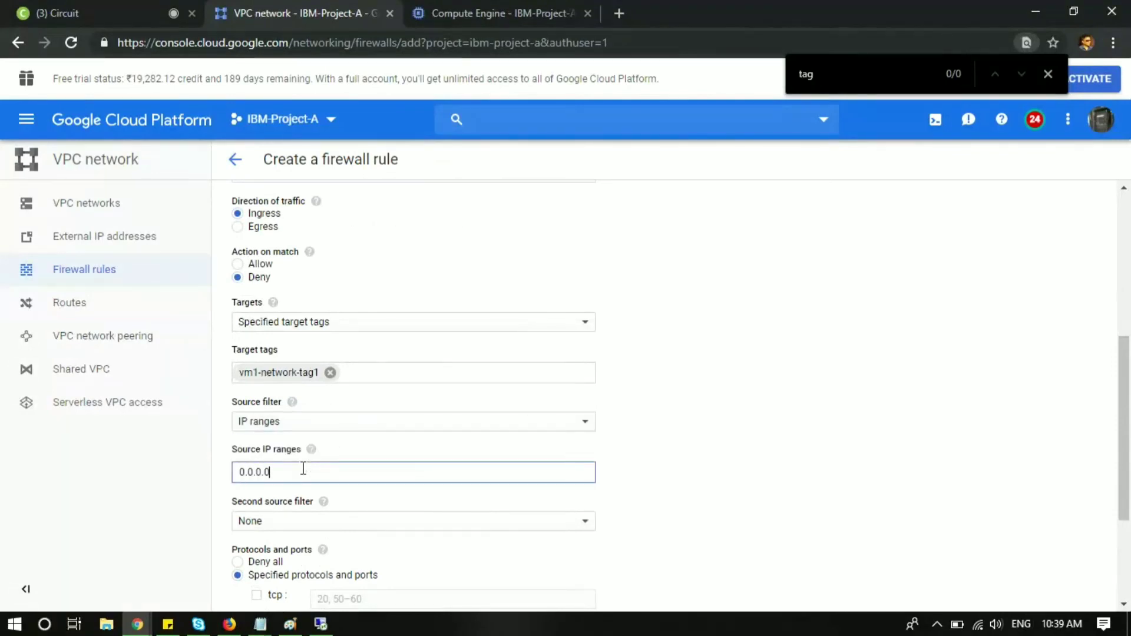
pyautogui.write('/0')
pyautogui.click(762, 496)
# Step: Limit the rule to tcp port 3389 and create it
pyautogui.scroll(-3, 762, 490)
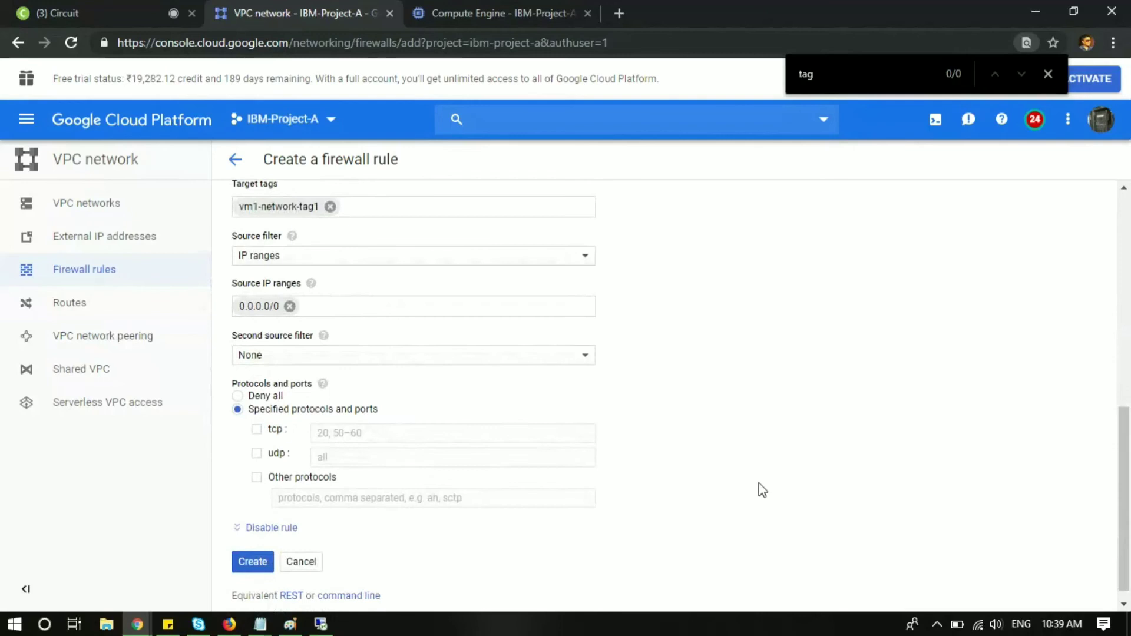
pyautogui.scroll(1, 759, 483)
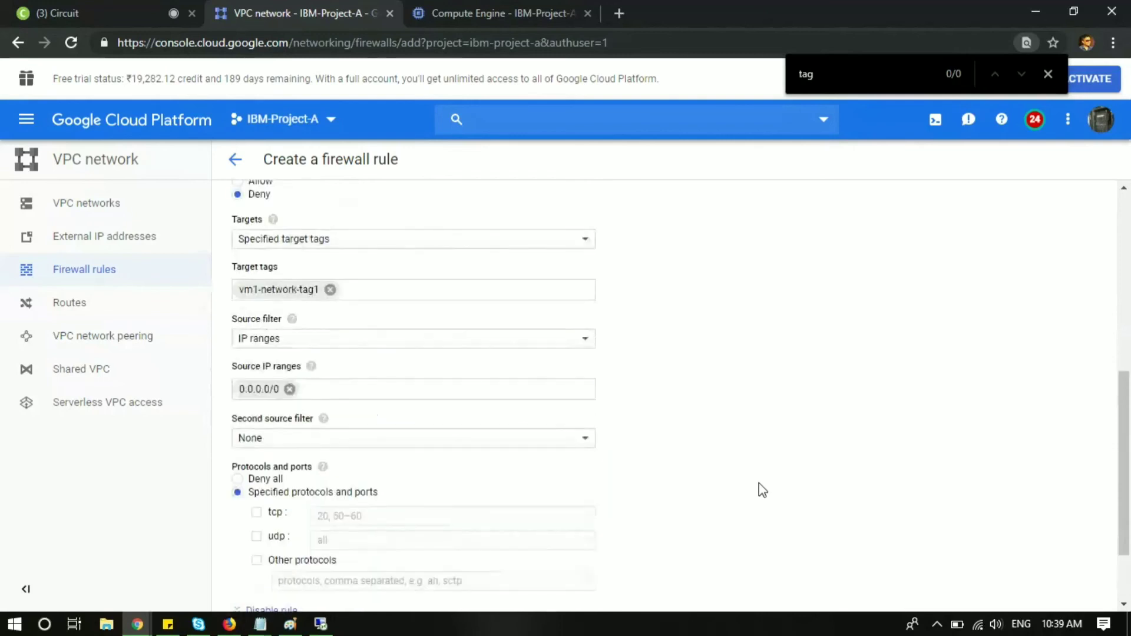
pyautogui.scroll(3, 759, 484)
pyautogui.scroll(-2, 759, 483)
pyautogui.scroll(-2, 759, 483)
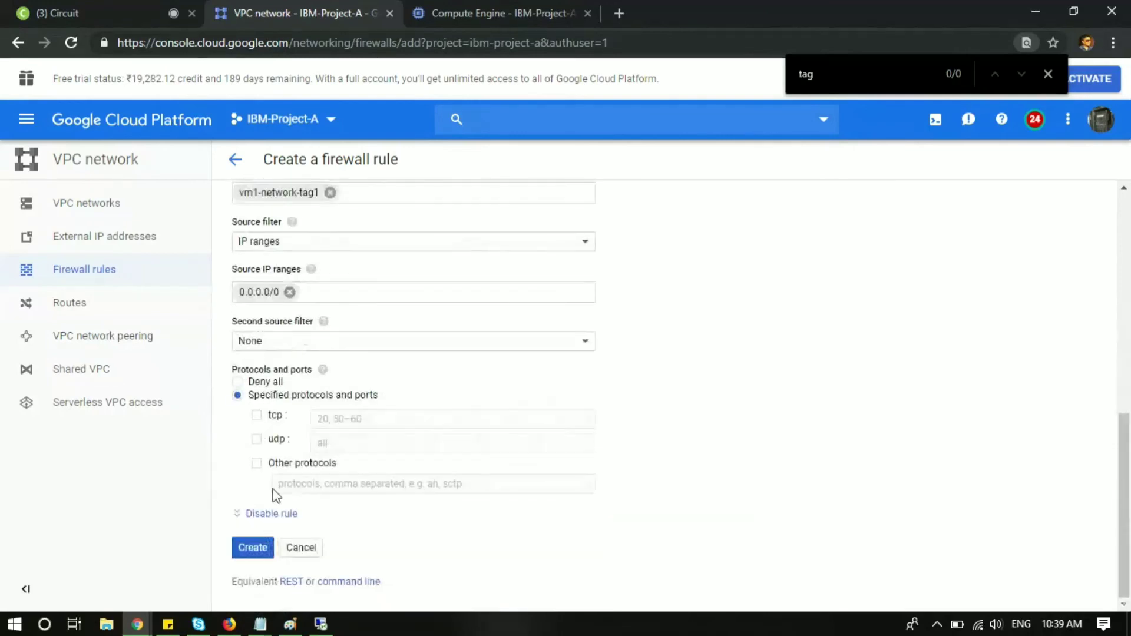
pyautogui.click(260, 417)
pyautogui.click(389, 422)
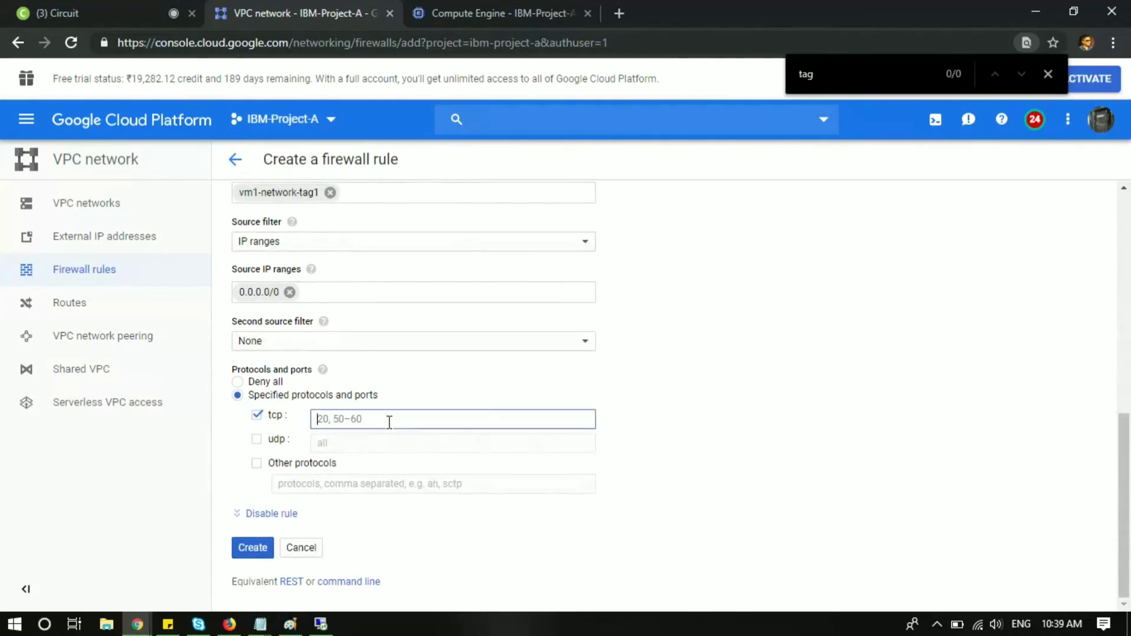
pyautogui.write('3389')
pyautogui.click(257, 553)
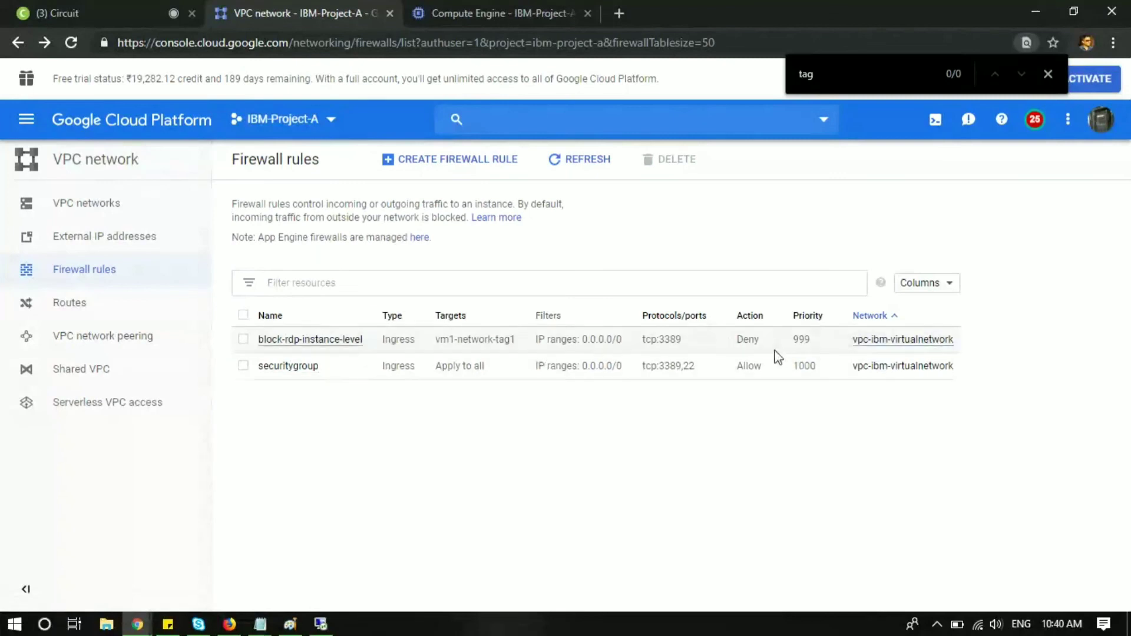
# Step: Verify block-rdp-instance-level shows priority 999 and Deny, then bring up the Remote Desktop session
pyautogui.moveTo(790, 345); pyautogui.dragTo(810, 343)
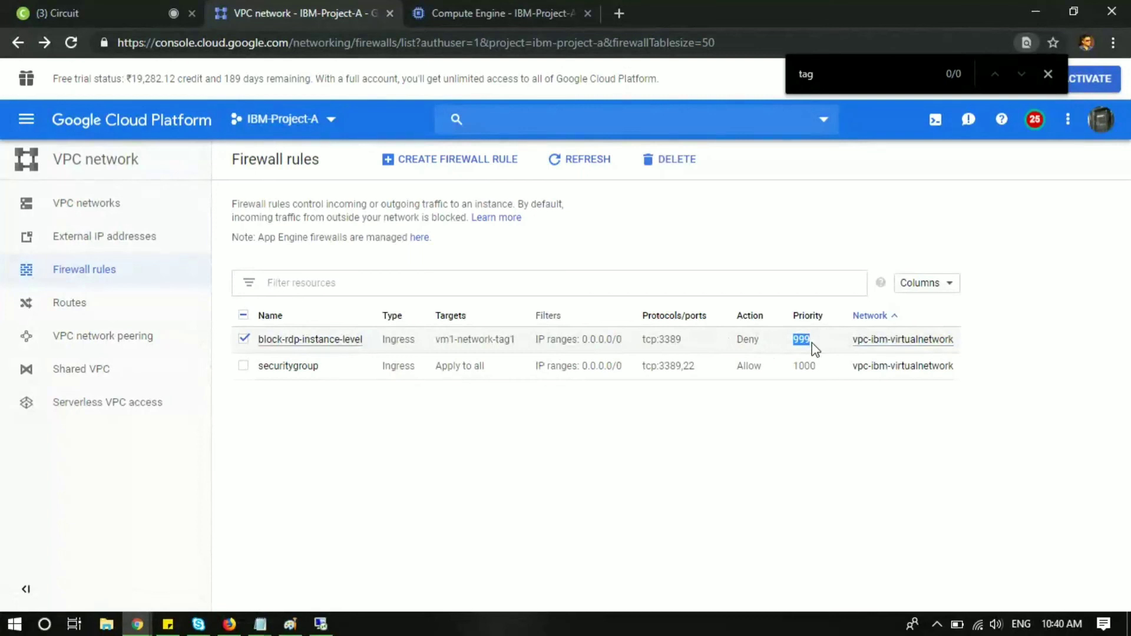
pyautogui.moveTo(777, 348); pyautogui.dragTo(740, 345)
pyautogui.click(320, 624)
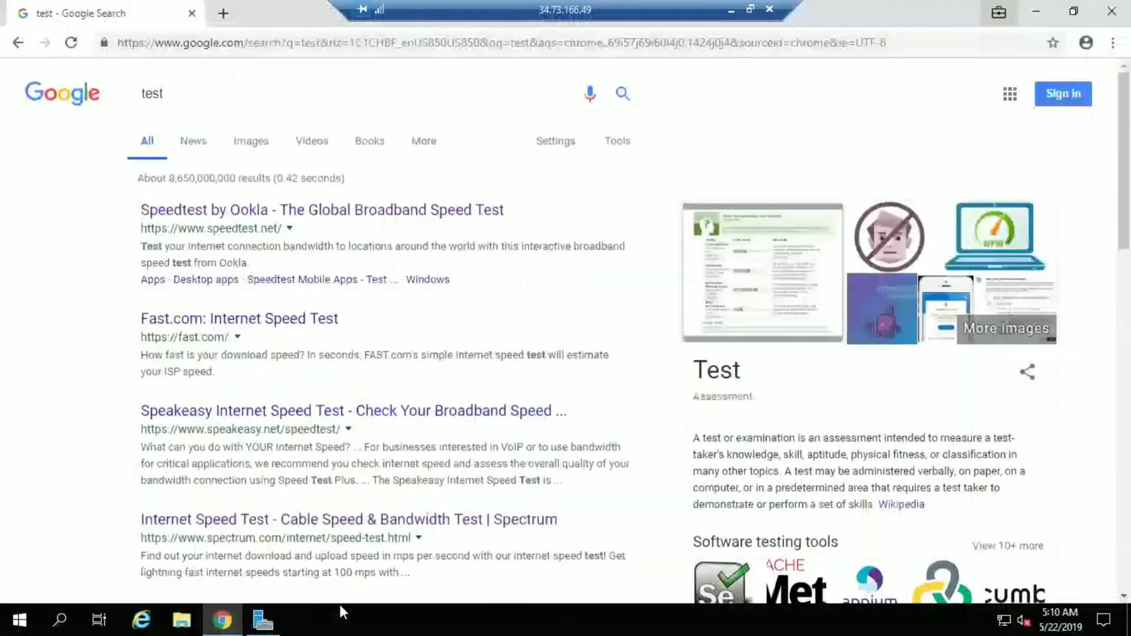
# Step: Run a Google search for 'testsdfsdf' in the remote browser
pyautogui.click(371, 88)
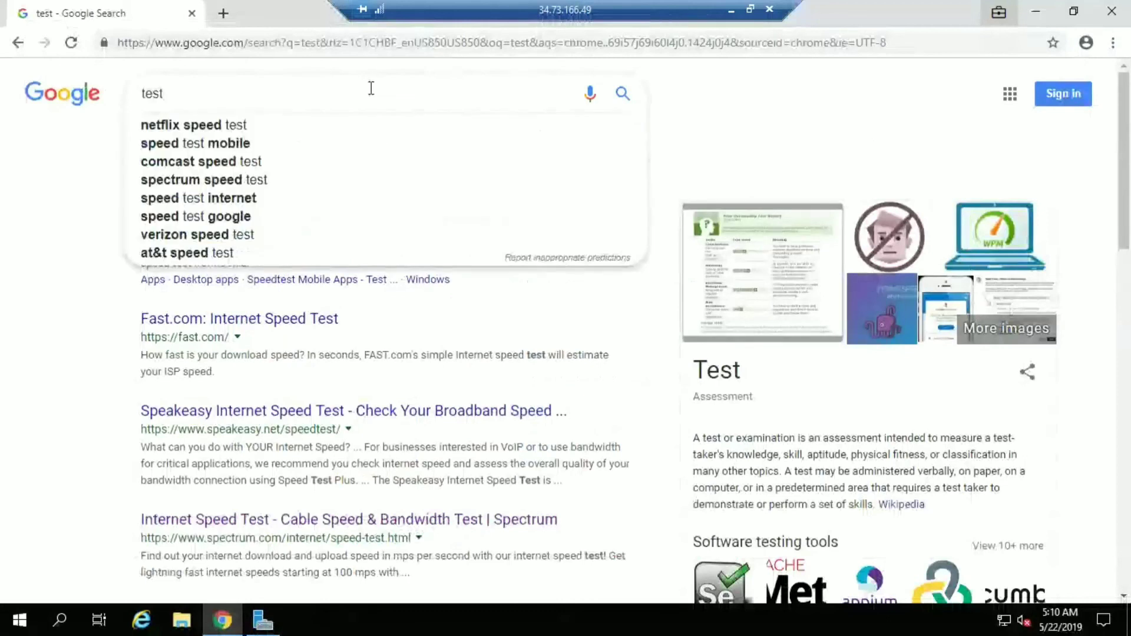
pyautogui.write('sdfsdf')
pyautogui.press('Return')
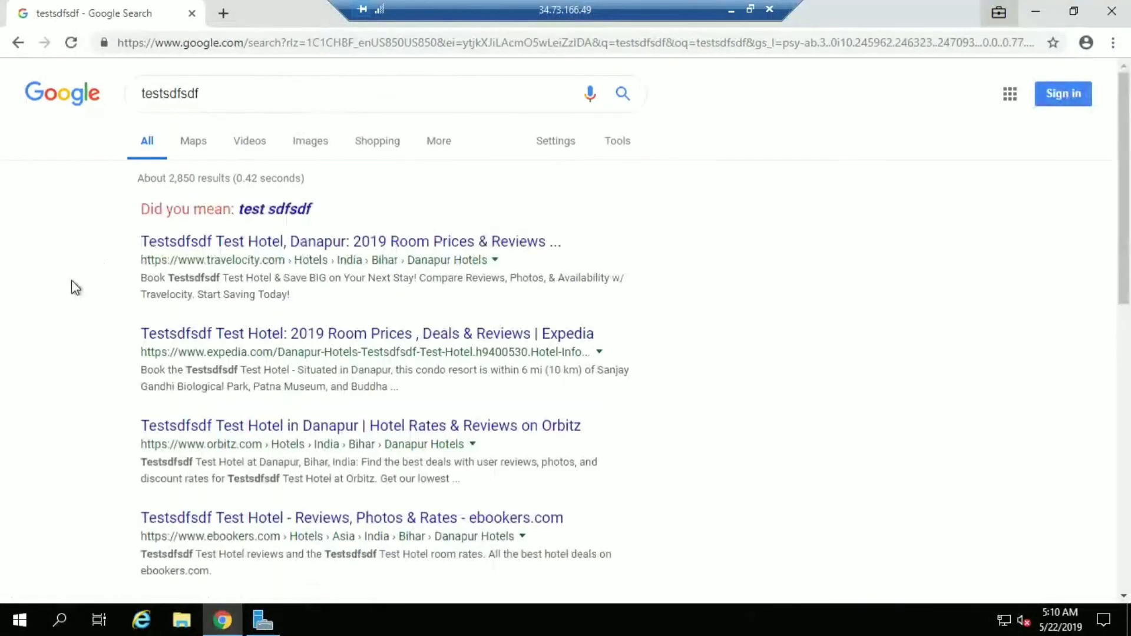
# Step: Log off the remote Windows session using logoff from Windows search
pyautogui.click(56, 618)
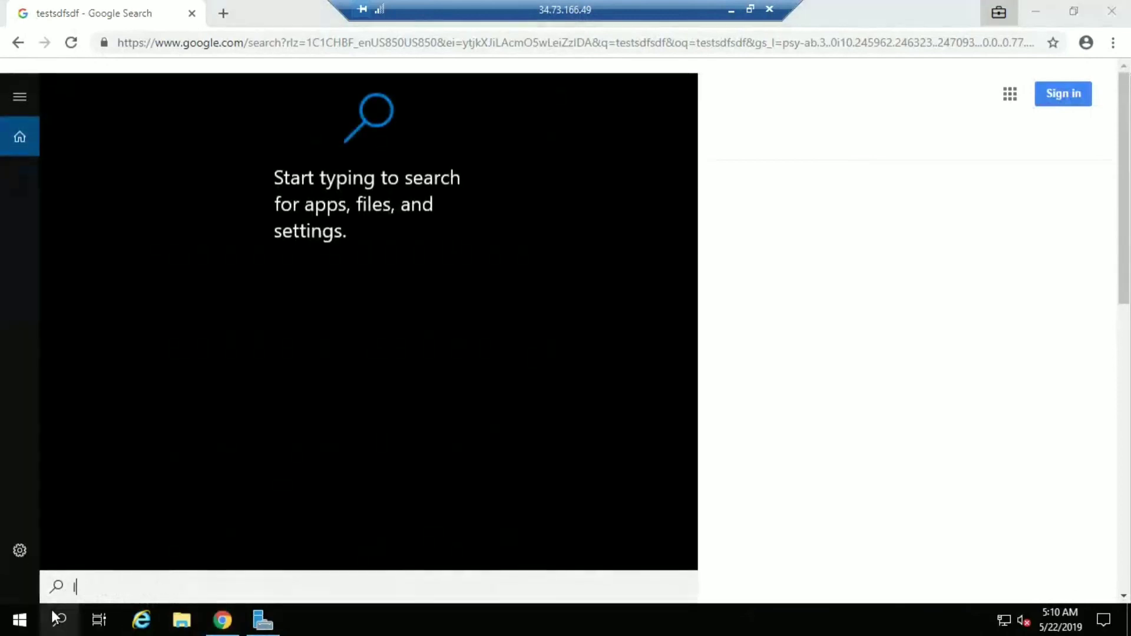
pyautogui.write('logoff')
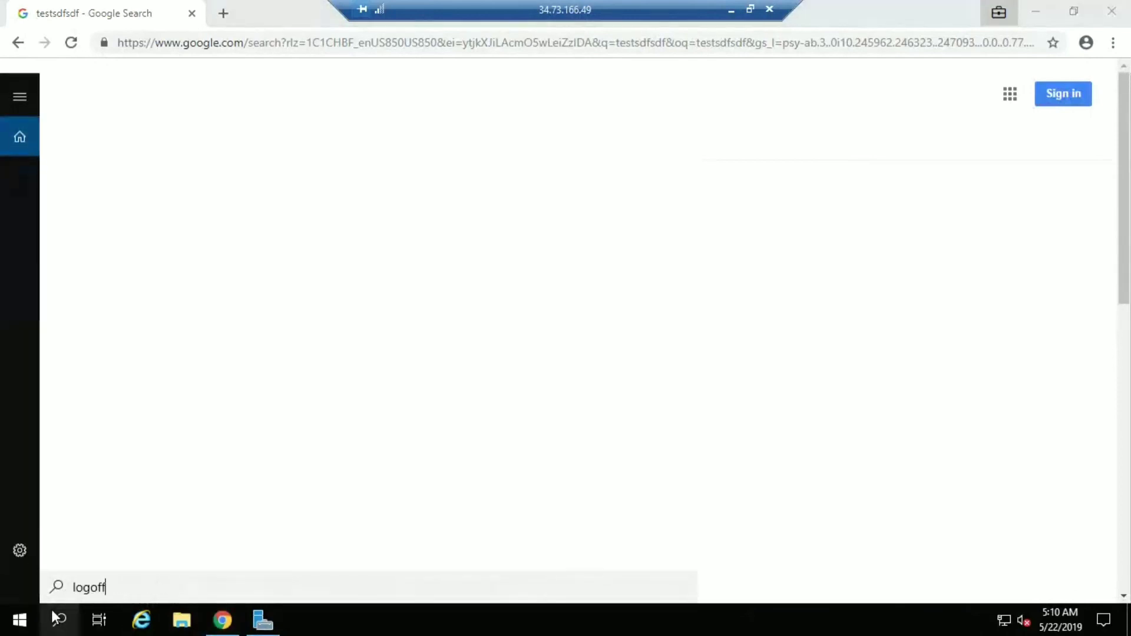
pyautogui.press('Return')
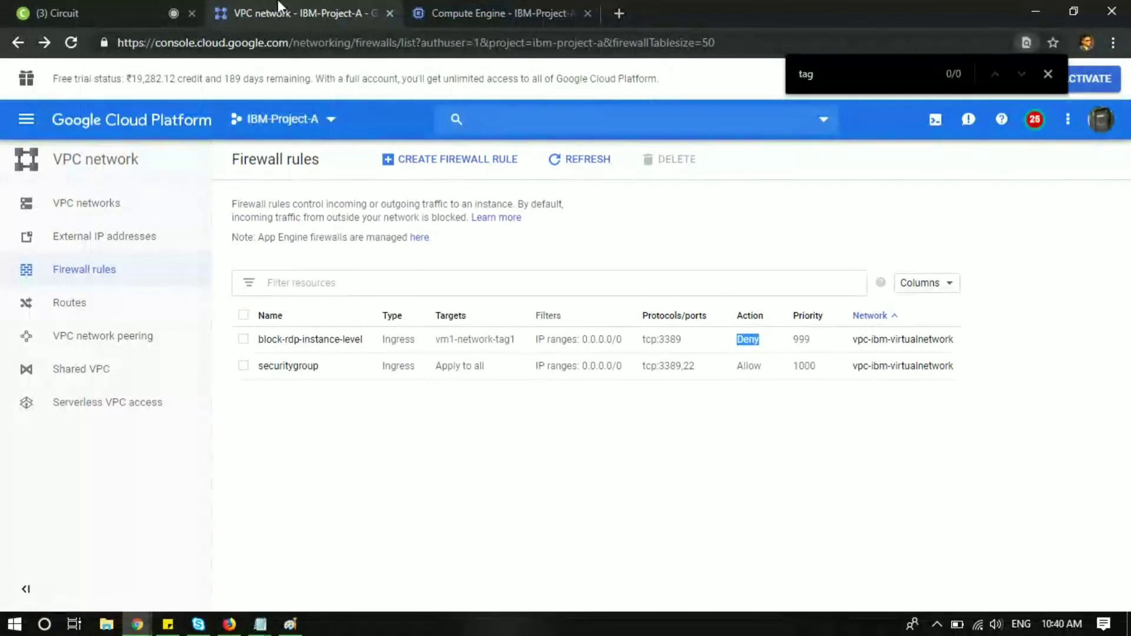
# Step: Copy external IP 34.73.166.49 from gcp-vm1's details and connect to it via mstsc
pyautogui.click(495, 13)
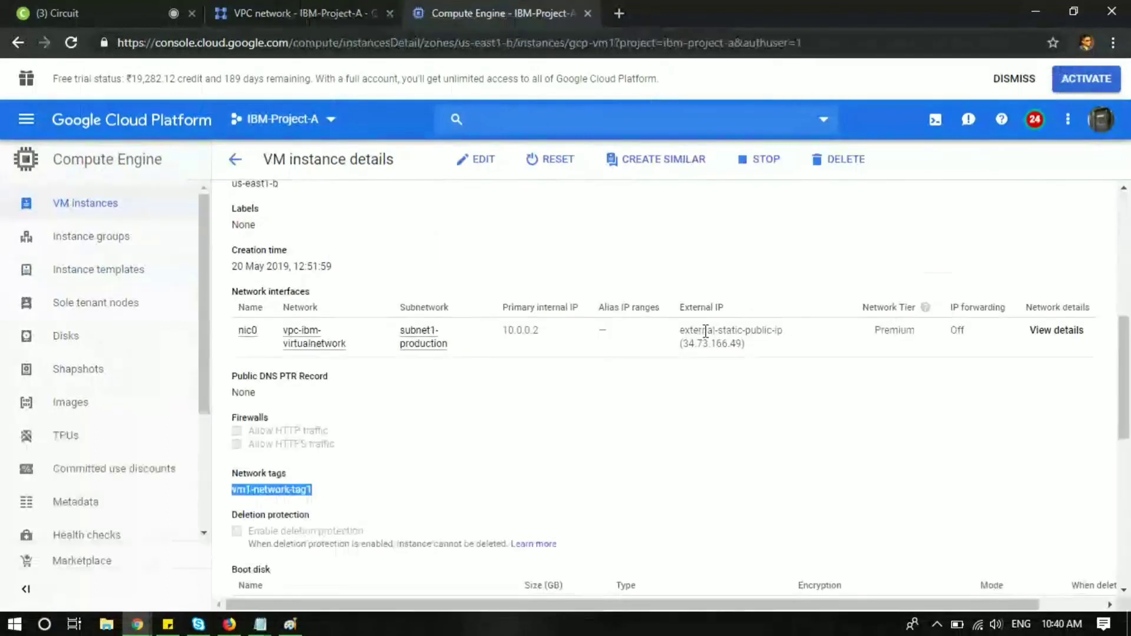
pyautogui.moveTo(743, 345); pyautogui.dragTo(684, 344)
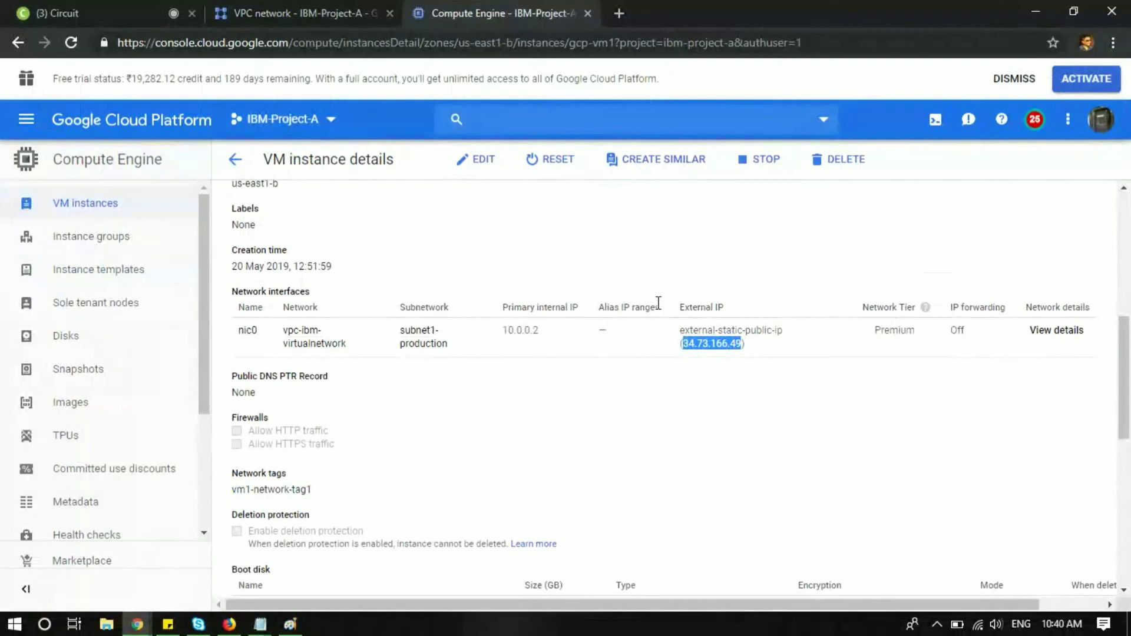
pyautogui.press('super+r')
pyautogui.write('mstsc')
pyautogui.press('Return')
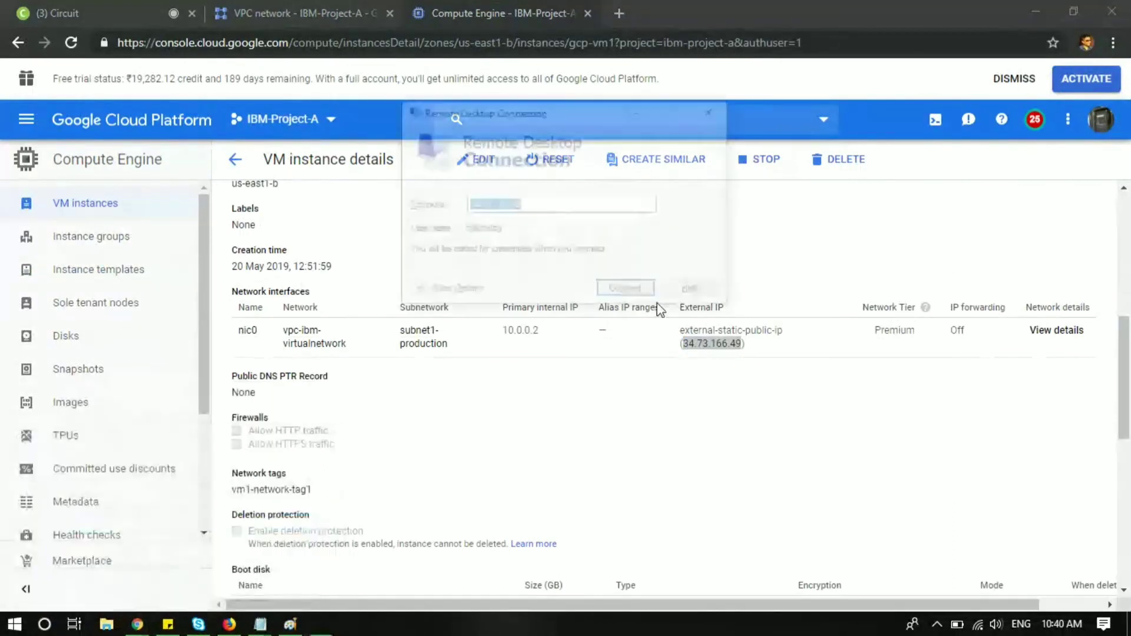
pyautogui.hotkey('ctrl', 'v')
pyautogui.press('Left')
pyautogui.press('Left')
pyautogui.press('Left')
pyautogui.press('Left')
pyautogui.press('Left')
pyautogui.press('Left')
pyautogui.press('Left')
pyautogui.press('Left')
pyautogui.press('Left')
pyautogui.press('Left')
pyautogui.press('Left')
pyautogui.press('Left')
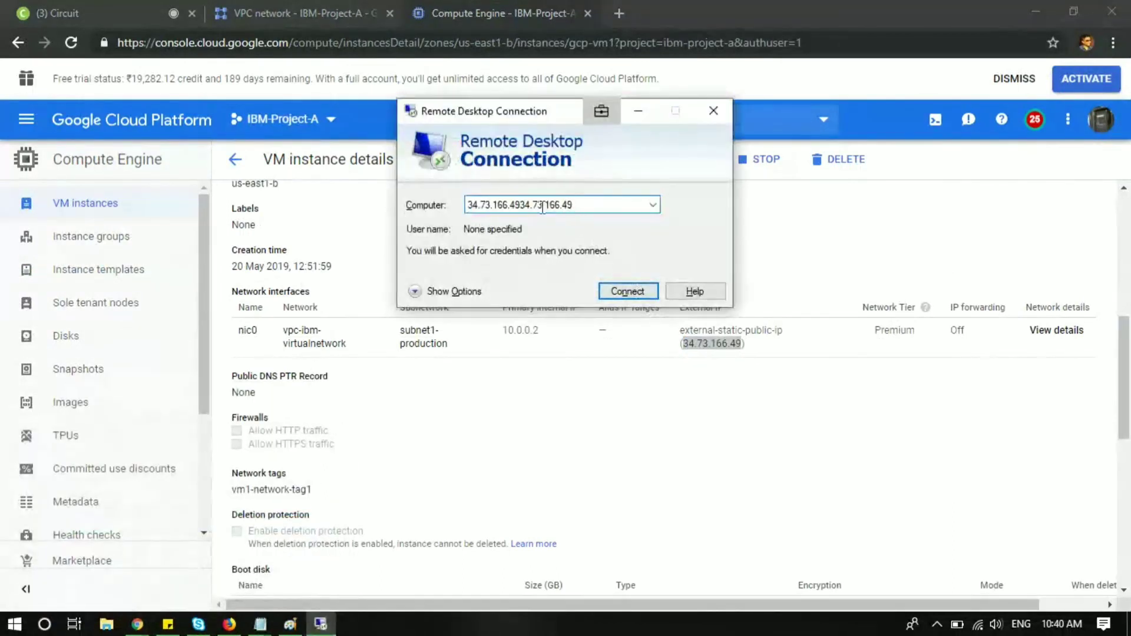
pyautogui.hotkey('shift', 'Home')
pyautogui.press('Delete')
pyautogui.press('Return')
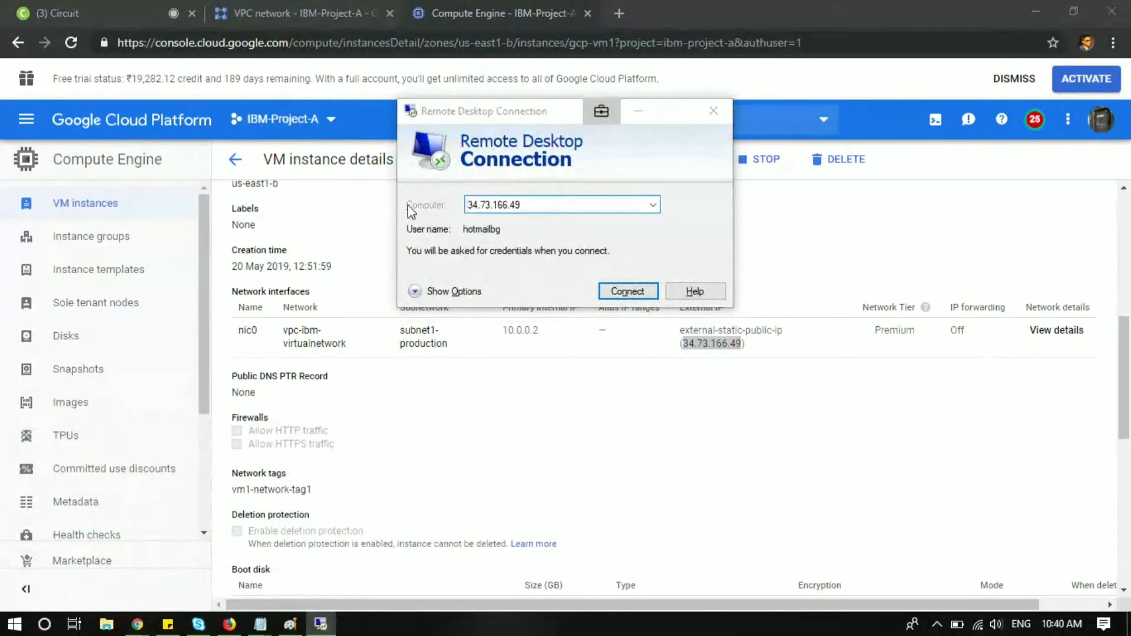